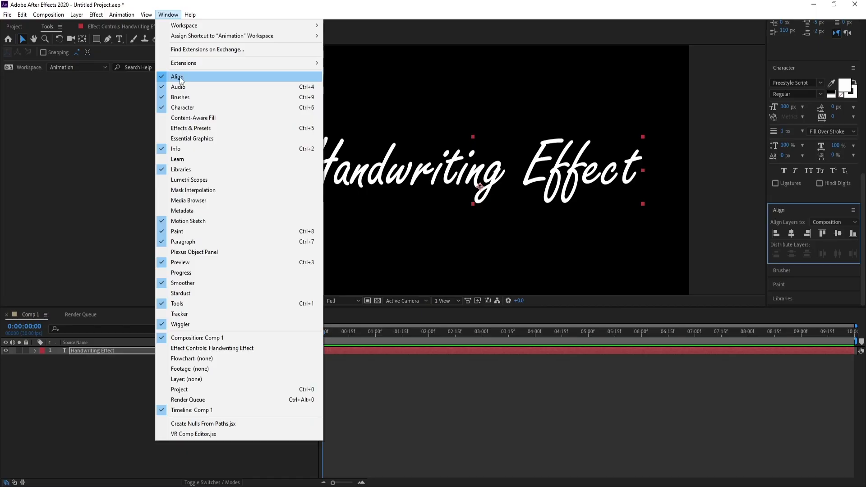
Step: Trace the left stem of the "H" on the Handwriting Effect layer with an open Pen tool mask path from top to bottom
key("Escape")
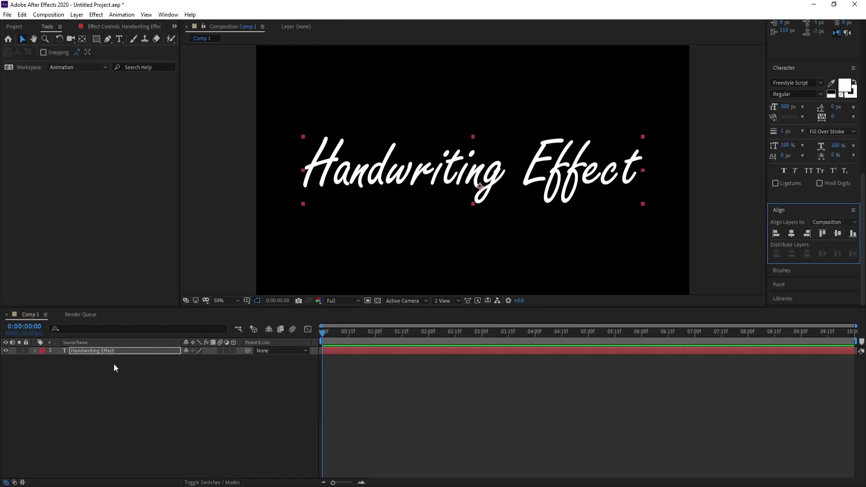
left_click(95, 353)
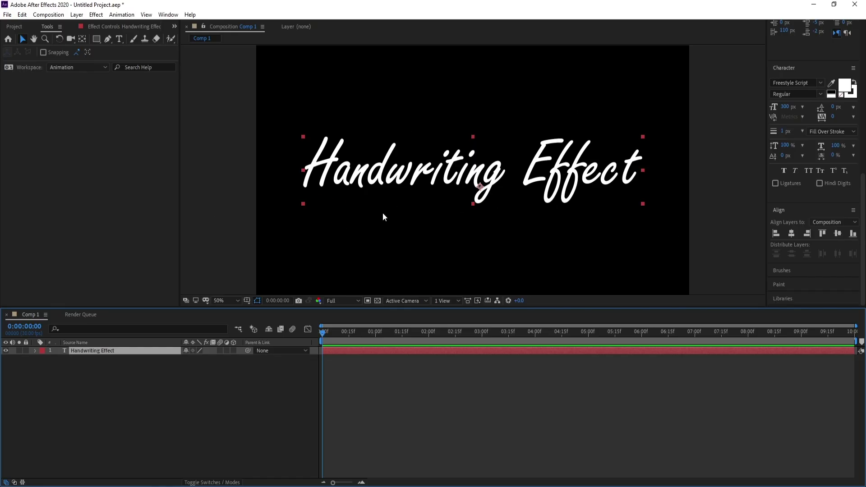
scroll(387, 208, "up", 5)
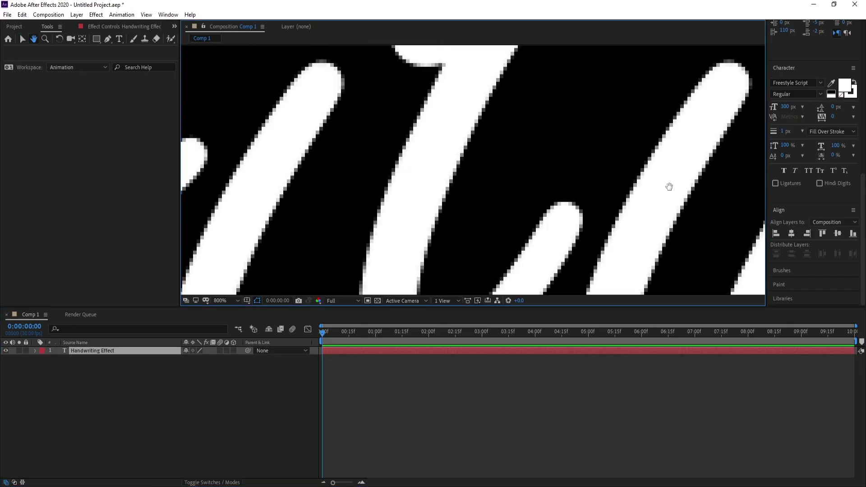
left_click_drag(203, 167, 613, 208)
scroll(586, 203, "down", 1)
left_click_drag(325, 175, 690, 232)
left_click_drag(291, 213, 720, 247)
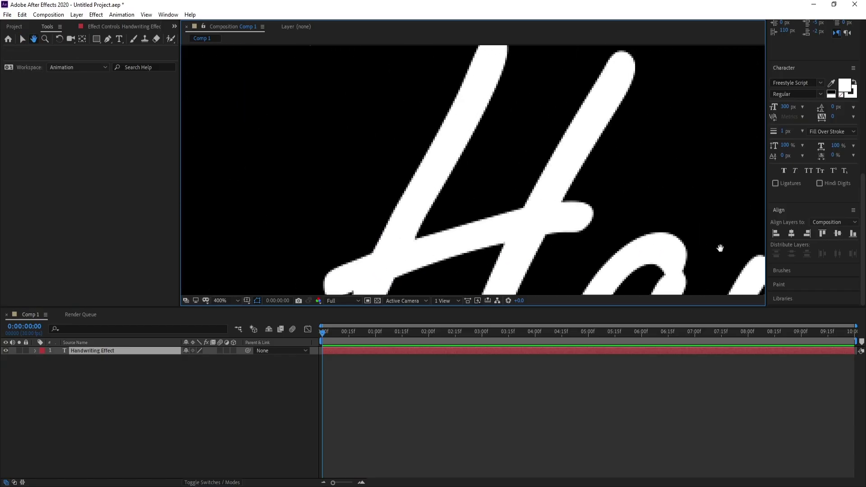
scroll(611, 229, "down", 1)
left_click_drag(612, 229, 532, 192)
mouse_move(473, 186)
left_mouse_down()
mouse_move(493, 203)
mouse_move(459, 195)
left_mouse_up()
key("v")
left_click_drag(107, 40, 144, 42)
key("space")
left_click_drag(350, 136, 384, 149)
key("space")
left_click_drag(306, 239, 285, 221)
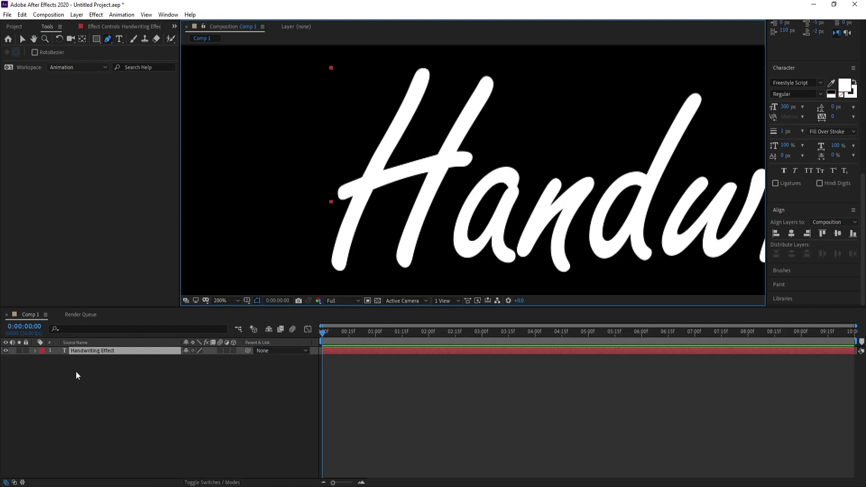
left_click(89, 354)
scroll(428, 153, "up", 1)
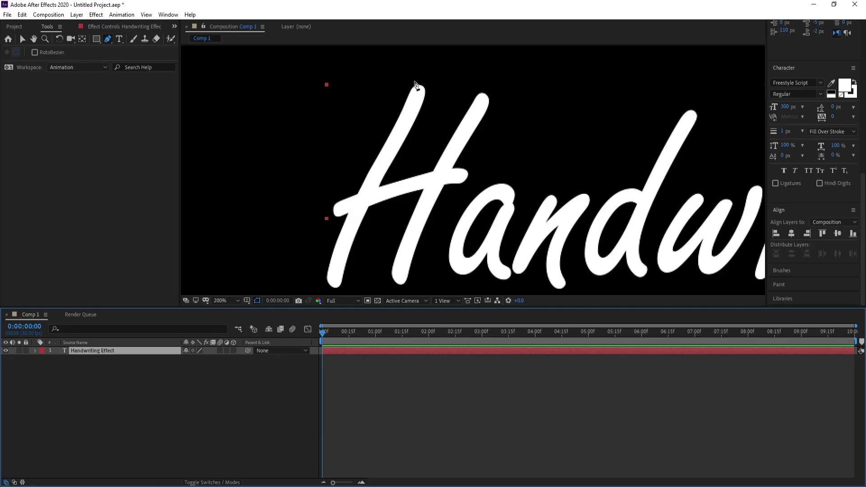
left_click(428, 74)
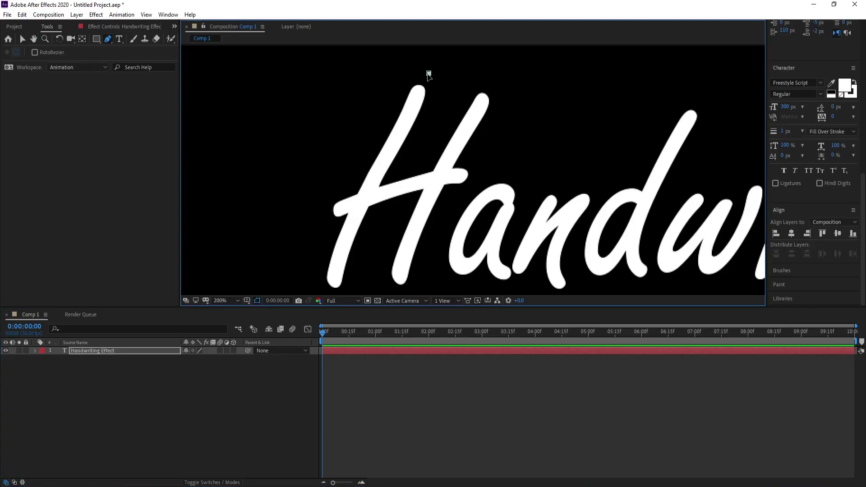
left_click_drag(413, 102, 418, 90)
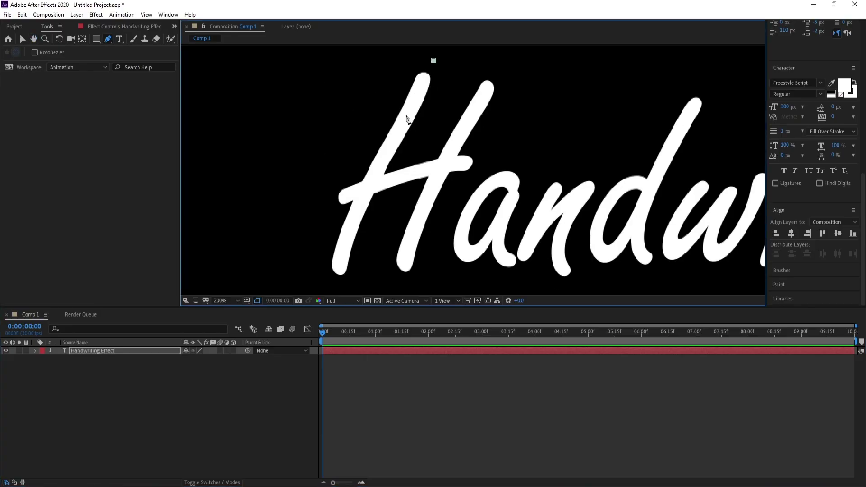
left_click(405, 115)
left_click_drag(393, 143, 400, 127)
left_click(389, 144)
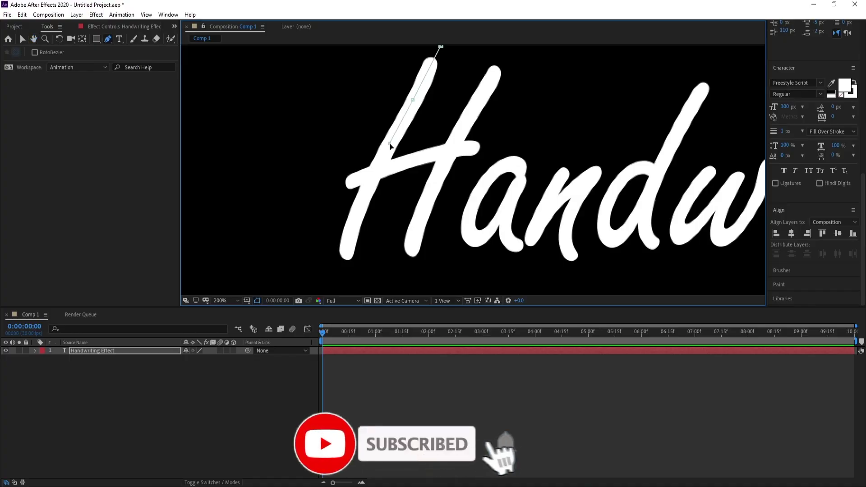
left_click(365, 194)
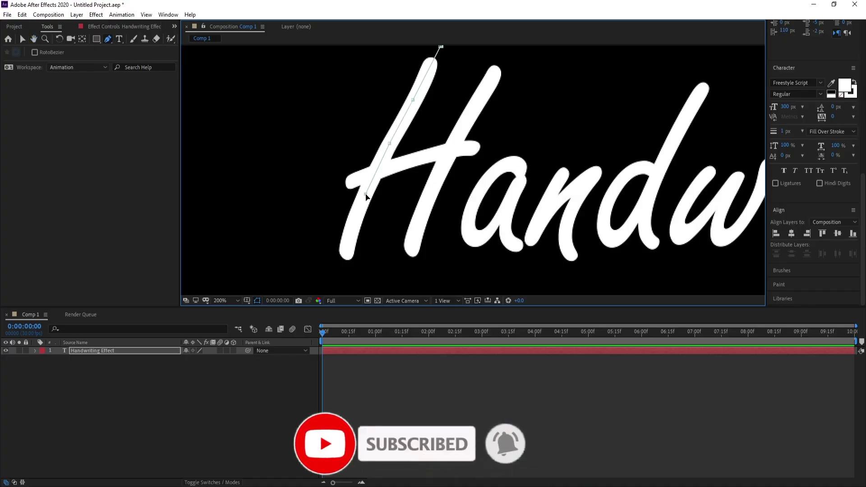
left_click(351, 233)
left_click(344, 258)
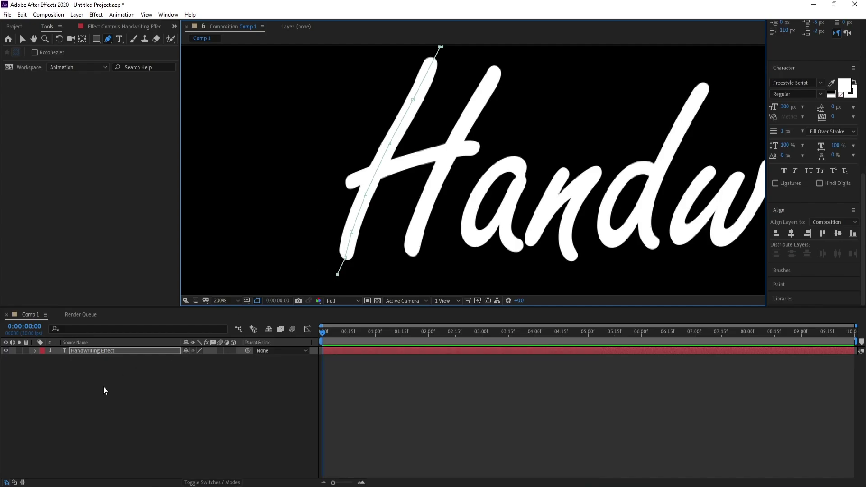
Step: Trace the right stem of the "H" from top to bottom with a second mask path on the text layer
left_click(85, 350)
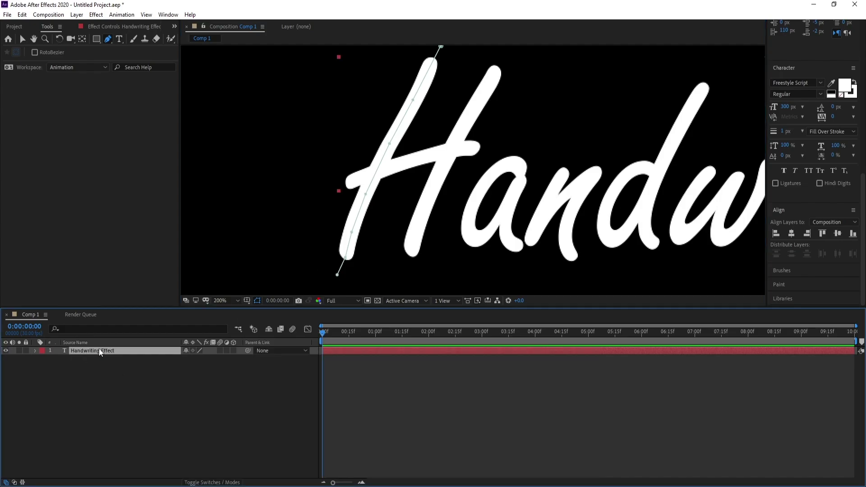
key("space")
left_click_drag(384, 152, 331, 184)
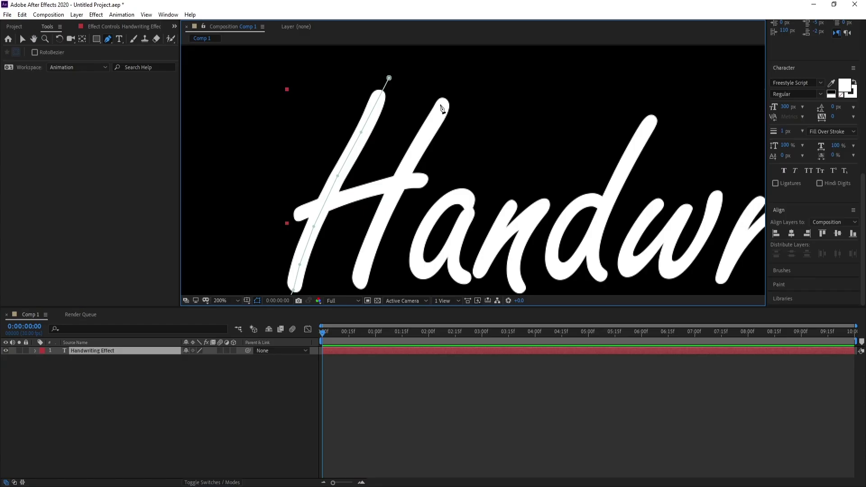
left_click(452, 91)
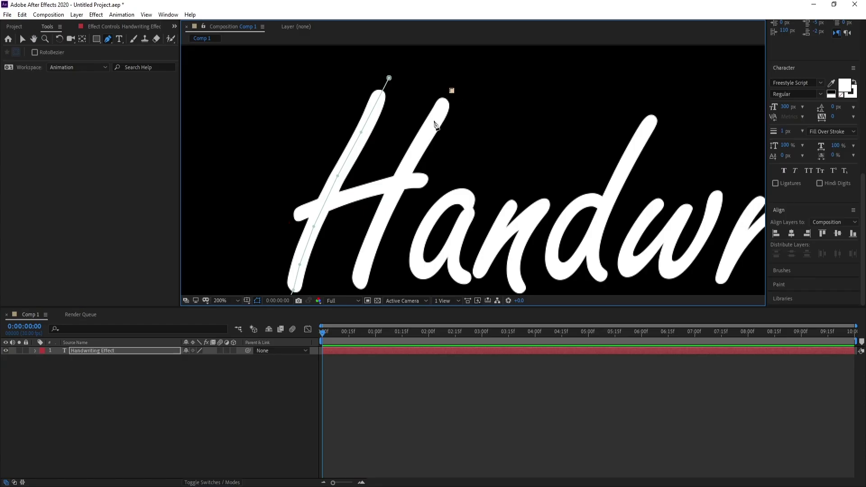
key("space")
left_click_drag(415, 151, 418, 129)
left_click(413, 140)
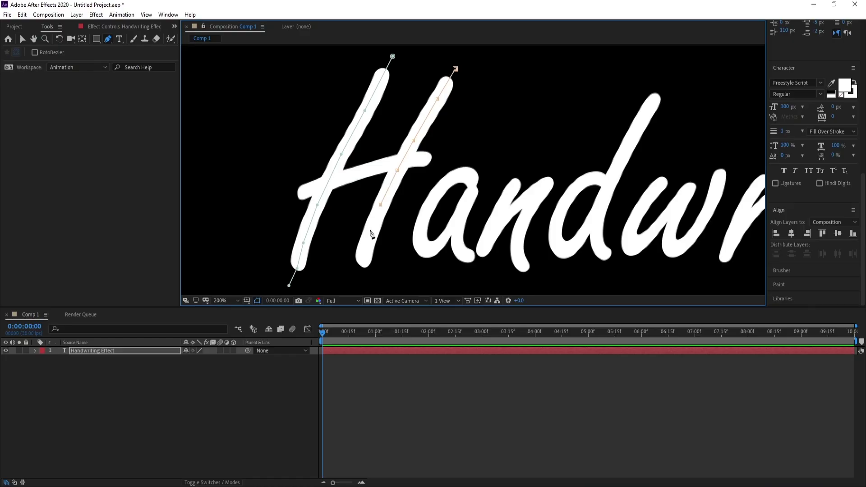
left_click(353, 276)
Step: Reposition the points of the right-stem mask path so it runs along the centre of the stroke
key("space")
left_click_drag(400, 246, 405, 229)
left_click(378, 220)
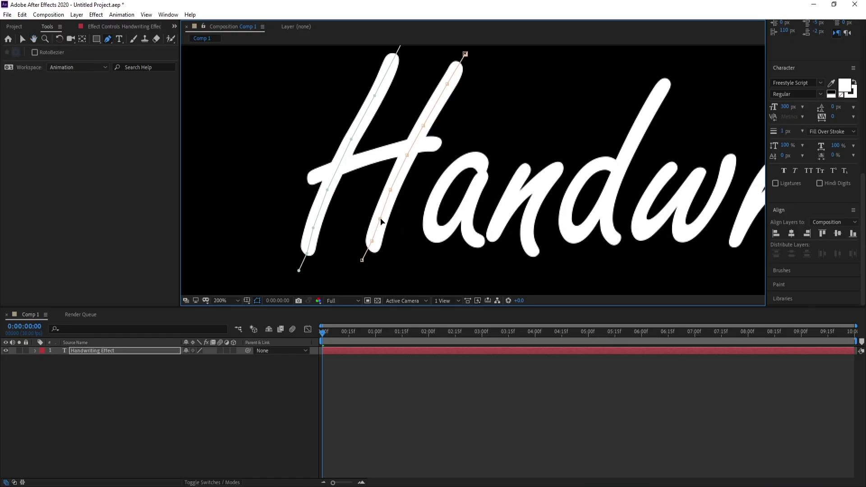
left_click(391, 192)
left_click(408, 156)
left_click(425, 121)
left_click_drag(364, 263, 366, 264)
Step: Trace the crossbar of the "H" from left to right with a separate mask path on the text layer
left_click(103, 351)
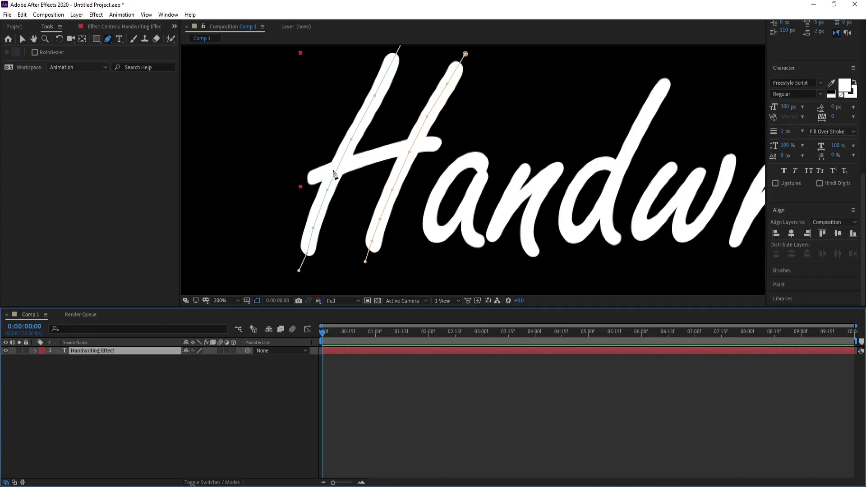
left_click(296, 182)
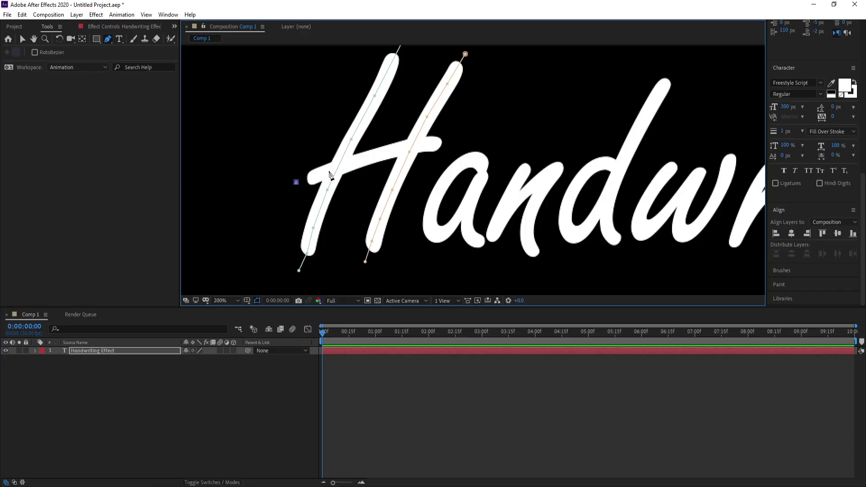
left_click(329, 171)
left_click(451, 141)
Step: Trace the letter "a" with a new mask path, going around its bowl counterclockwise and down its right stroke
left_click_drag(443, 160, 377, 155)
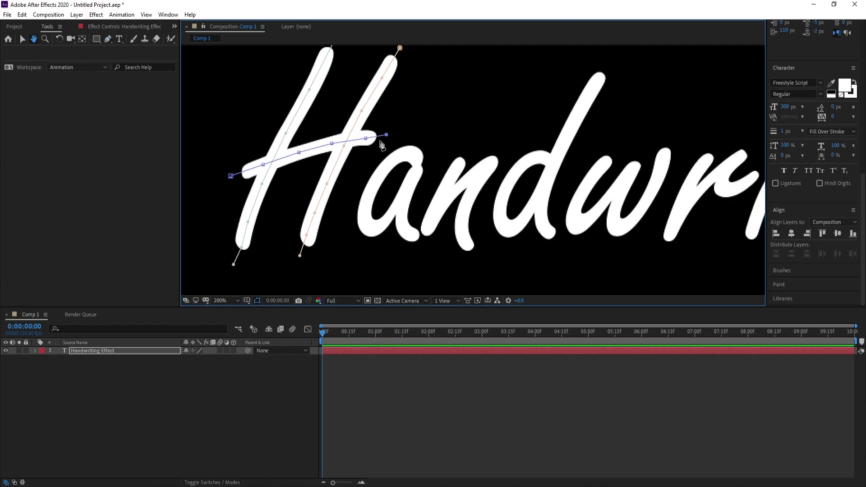
left_click_drag(439, 181, 430, 163)
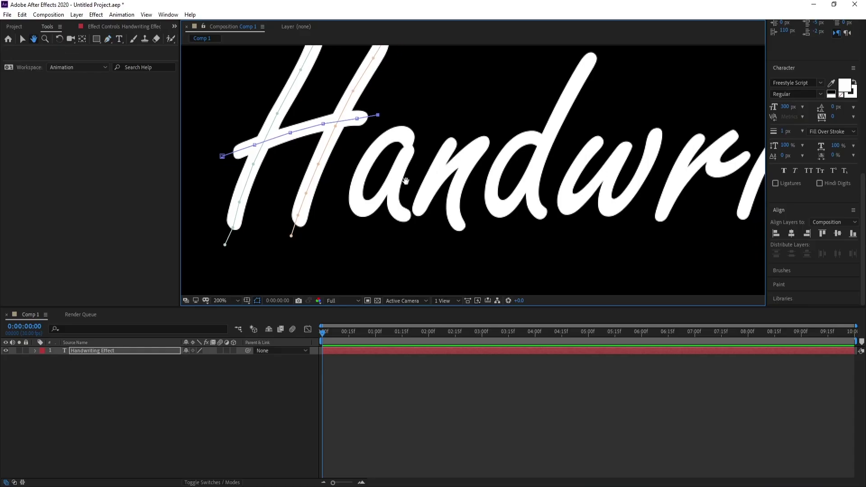
left_click(80, 351)
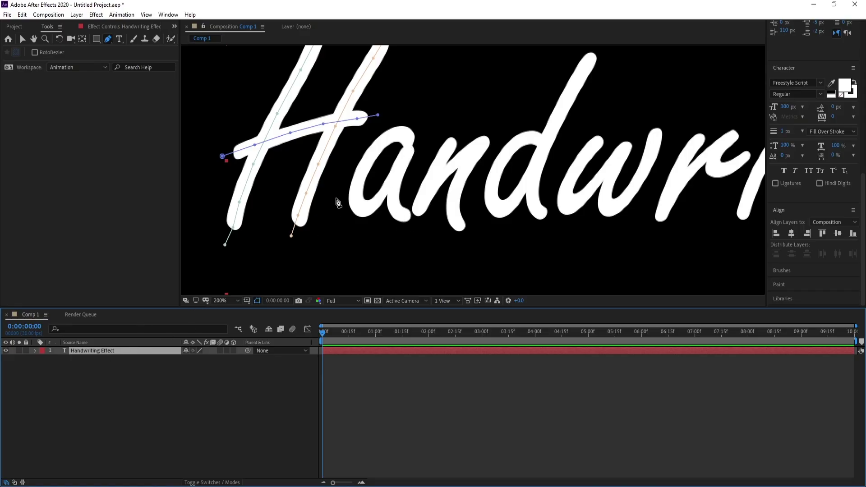
left_click(423, 134)
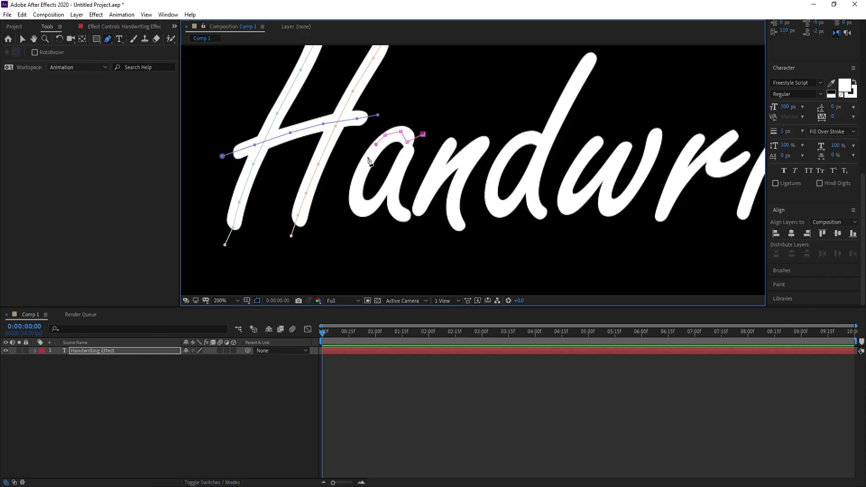
left_click(357, 171)
left_click(356, 184)
left_click(354, 198)
left_click(358, 202)
left_click(370, 210)
left_click_drag(357, 205, 374, 203)
key("ctrl+shift+a")
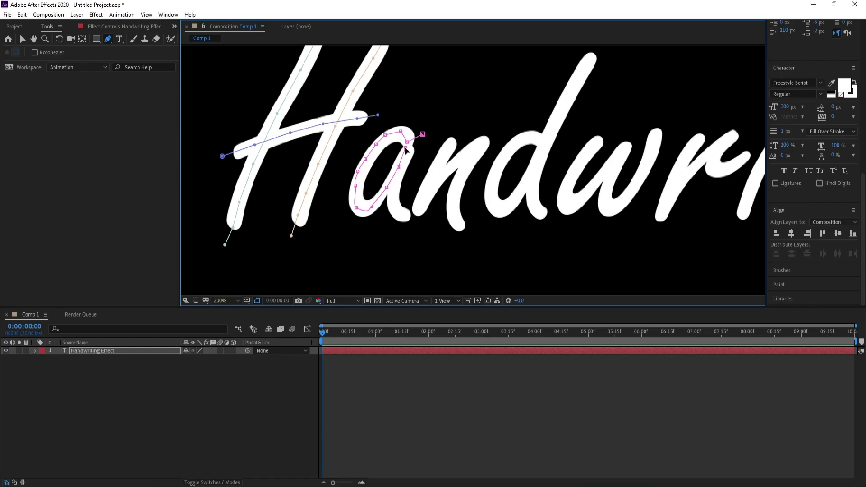
left_click(399, 174)
left_click(396, 208)
Step: Trace the first "n" of "Handwriting" with its own mask path in writing order
left_click_drag(536, 165, 392, 184)
scroll(492, 175, "down", 1)
left_click_drag(526, 159, 299, 162)
left_click_drag(372, 161, 580, 149)
scroll(325, 177, "up", 1)
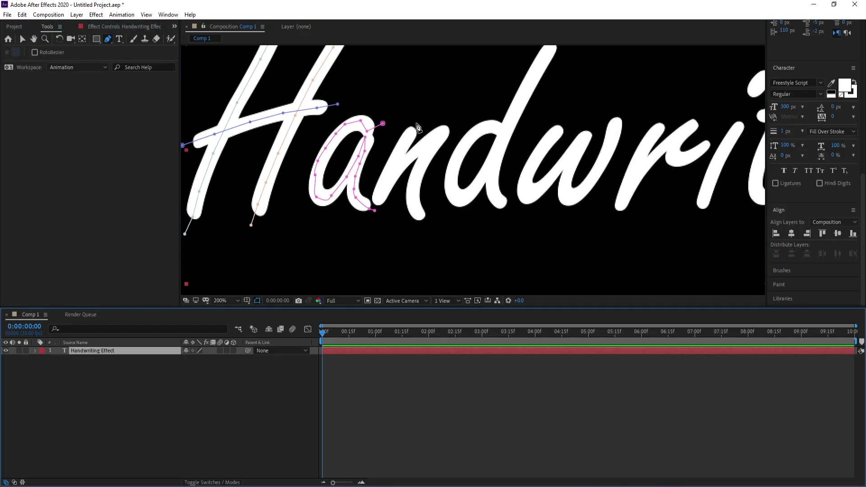
left_click(414, 183)
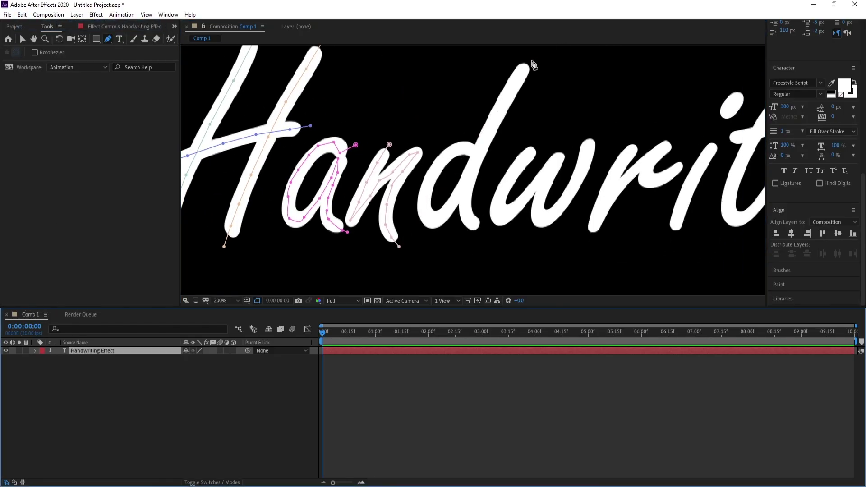
Step: Trace the letter "d" with its own mask path, following the bowl and running up the tall stem
left_click(472, 148)
left_click(432, 217)
left_click(455, 202)
left_click(461, 188)
left_click(472, 162)
left_click(479, 147)
left_click(490, 126)
left_click(501, 109)
left_click(513, 87)
left_click(523, 68)
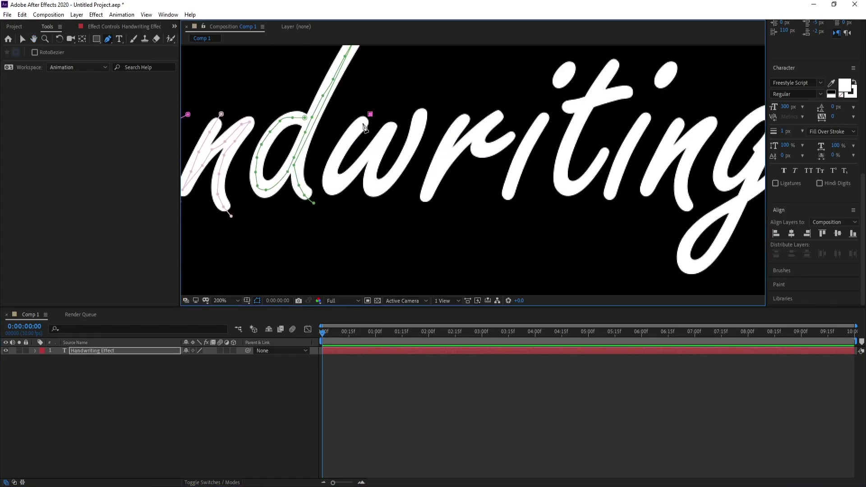
Step: Trace the letters "w" and "r" in writing order, using a separate open mask path for each letter
left_click(356, 128)
left_click(344, 141)
left_click(336, 154)
left_click(333, 163)
left_click(331, 175)
left_click(334, 183)
left_click(347, 177)
left_click(361, 165)
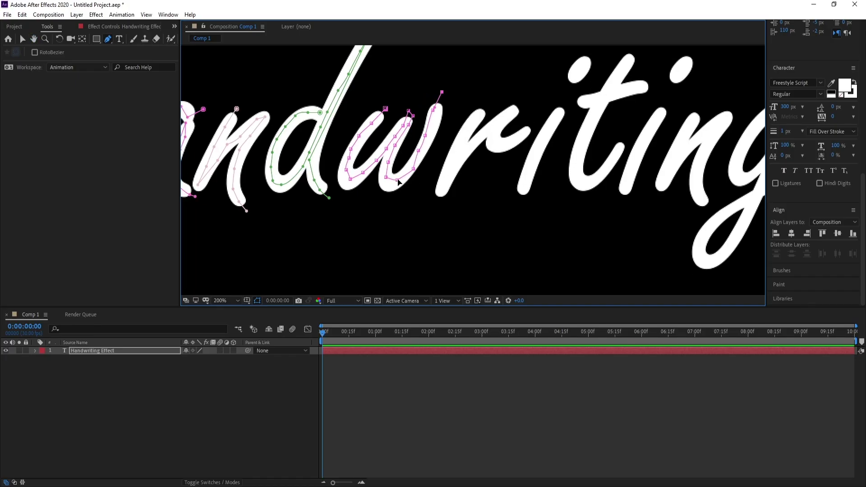
left_click(441, 91)
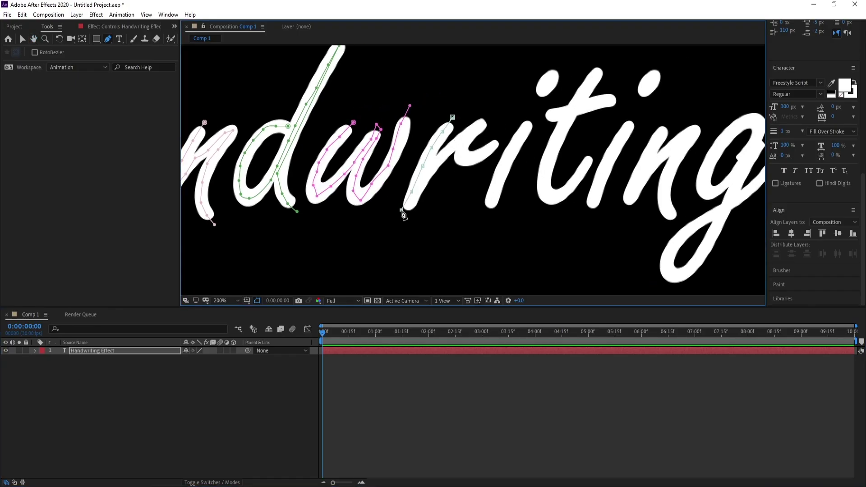
left_click(488, 110)
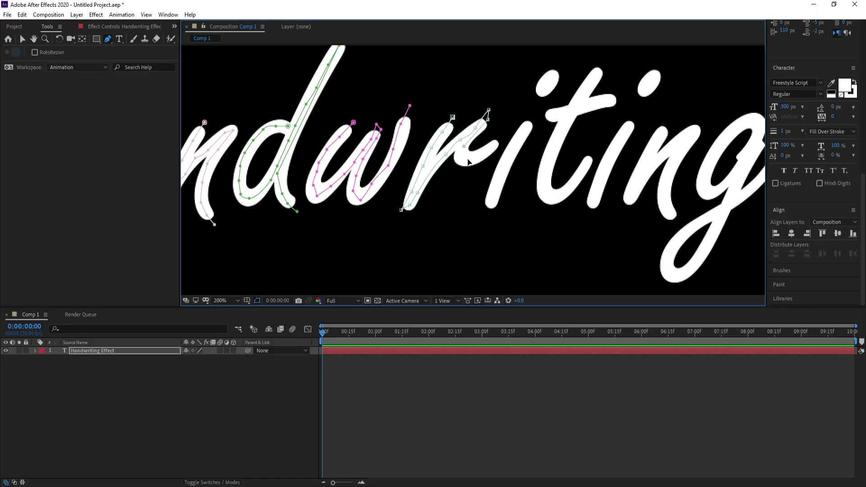
left_click(502, 134)
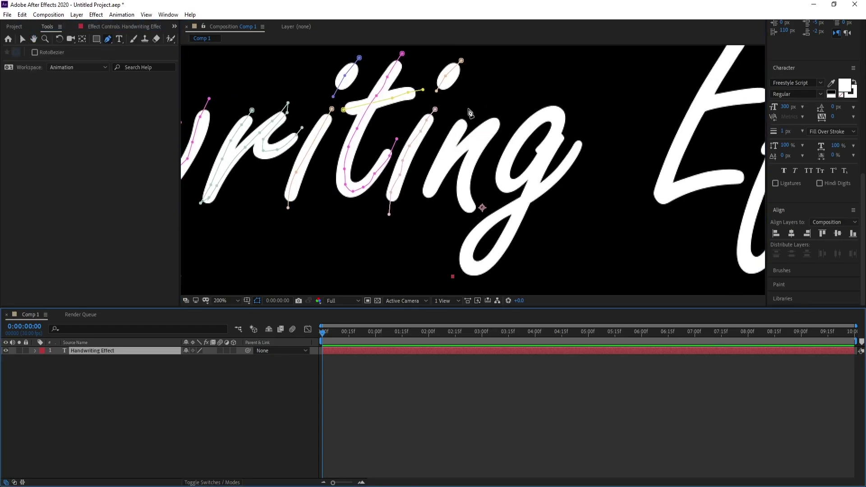
Step: Trace the second "n" of "Handwriting" with a new mask path, down its first stroke, back up and down the second
left_click(467, 114)
left_click(456, 132)
left_click(445, 145)
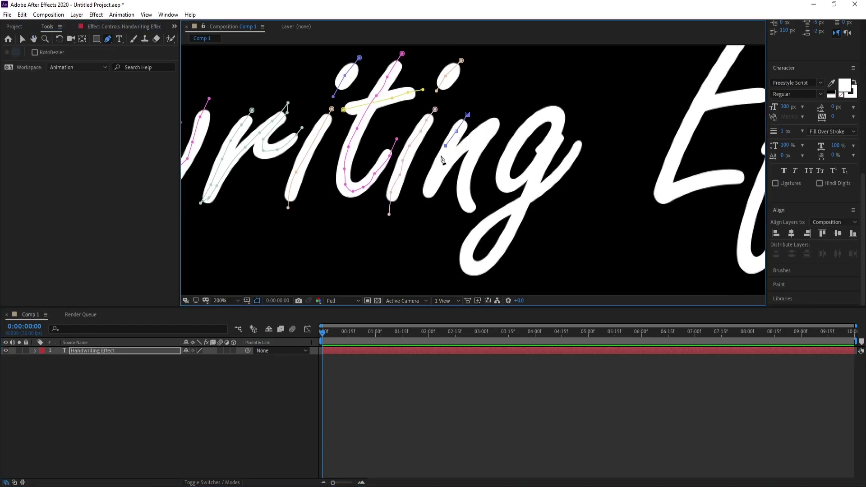
left_click(436, 167)
left_click(432, 181)
left_click(419, 203)
left_click(439, 178)
left_click(453, 153)
left_click(473, 209)
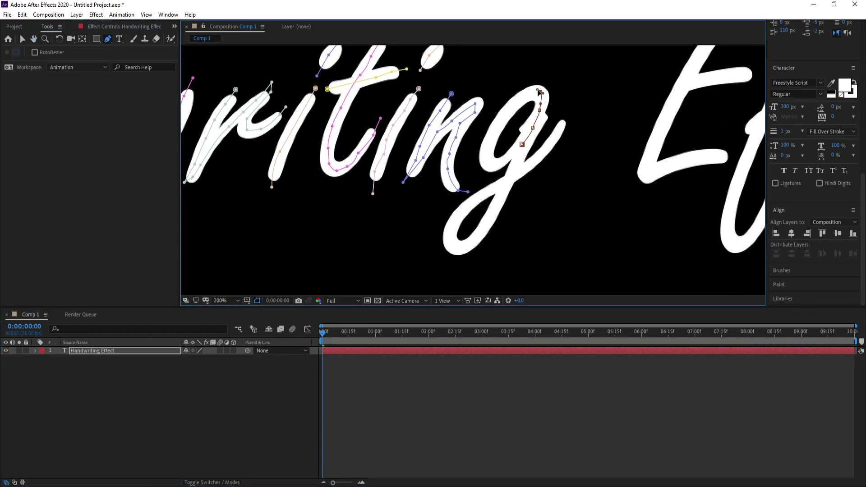
Step: Start a new mask path for the letter "g" and trace counterclockwise around its upper bowl
left_click(522, 145)
left_click(540, 110)
left_click(523, 95)
left_click(498, 120)
left_click(484, 156)
left_click(505, 159)
left_click(518, 154)
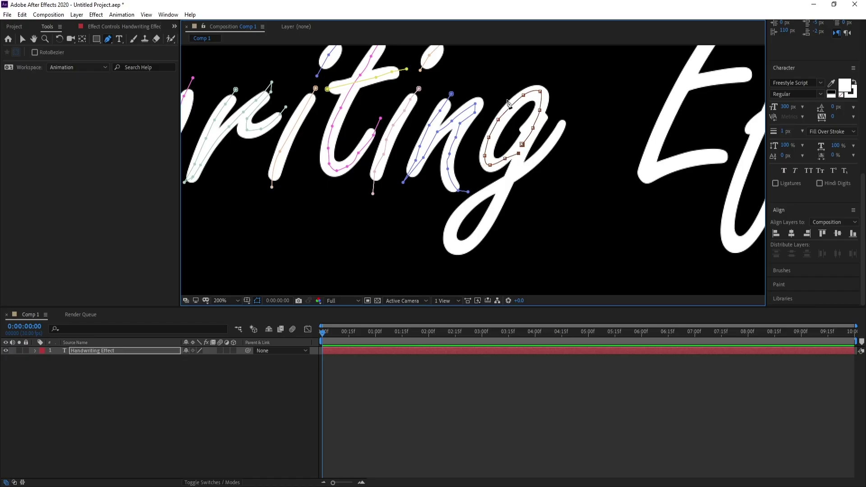
Step: Try to trace the lower loop of the "g" down its left side, around the bottom and up to the exit stroke
left_click(508, 176)
left_click(475, 197)
left_click(451, 224)
left_click(455, 247)
left_click(483, 228)
left_click(506, 186)
left_click(533, 159)
left_click(566, 119)
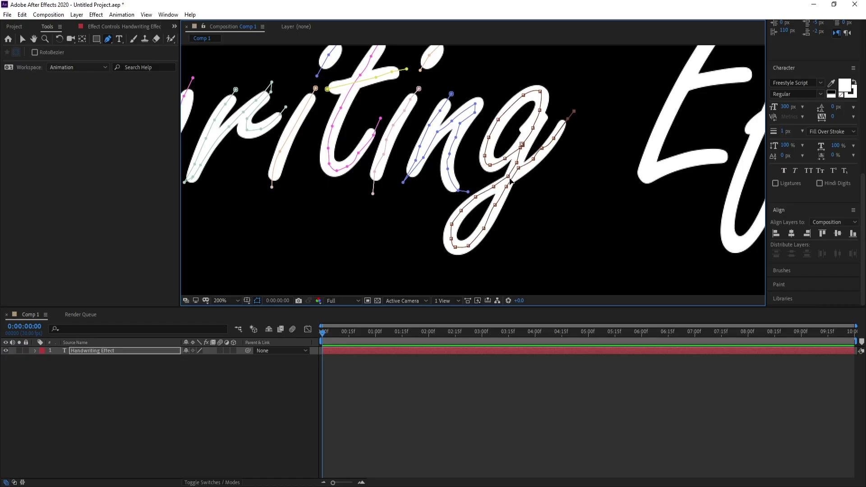
Step: Undo the points traced along the lower loop and exit stroke of the "g", keeping the upper bowl
key("ctrl+z")
key("ctrl+z")
key("ctrl+z")
key("ctrl+z")
key("ctrl+z")
key("ctrl+z")
key("ctrl+z")
key("ctrl+z")
key("ctrl+z")
key("ctrl+z")
key("ctrl+z")
key("ctrl+z")
key("ctrl+z")
key("ctrl+z")
key("ctrl+z")
key("ctrl+z")
key("ctrl+z")
key("ctrl+z")
Step: Extend the "g" mask path down its descender and around the bottom of the lower loop
left_click(512, 169)
left_click(506, 182)
left_click(499, 203)
left_click(490, 216)
left_click(482, 231)
left_click(474, 241)
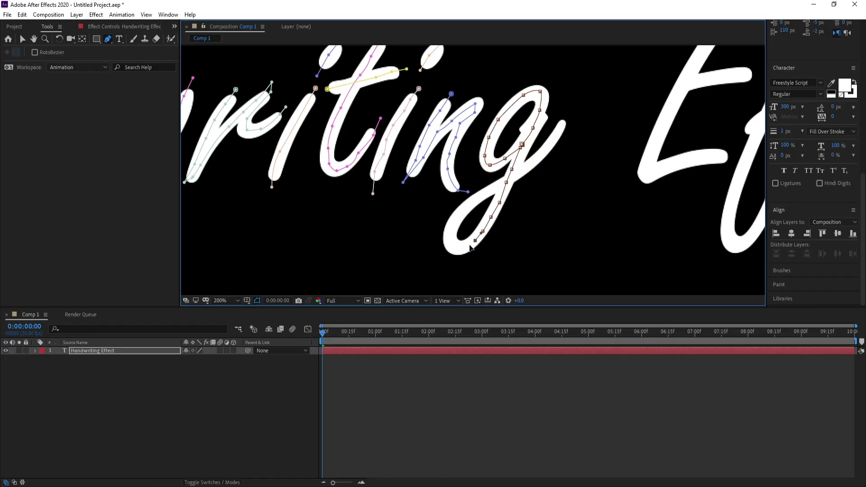
left_click(458, 248)
left_click(449, 234)
Step: Finish the "g" mask path from the lower loop up across the descender and just past the tip of its exit stroke
left_click(494, 187)
left_click(517, 172)
left_click(534, 160)
left_click(547, 143)
left_click(571, 109)
Step: Trace the "E" of "Effect" with one mask path along its top bar, stem and bottom bar, and a separate one along its middle bar
mouse_move(690, 53)
left_mouse_down()
mouse_move(430, 160)
mouse_move(414, 129)
left_mouse_up()
left_click(108, 350)
left_click(534, 79)
left_click(435, 112)
left_click(374, 223)
left_click(459, 234)
left_click(108, 351)
left_click(481, 151)
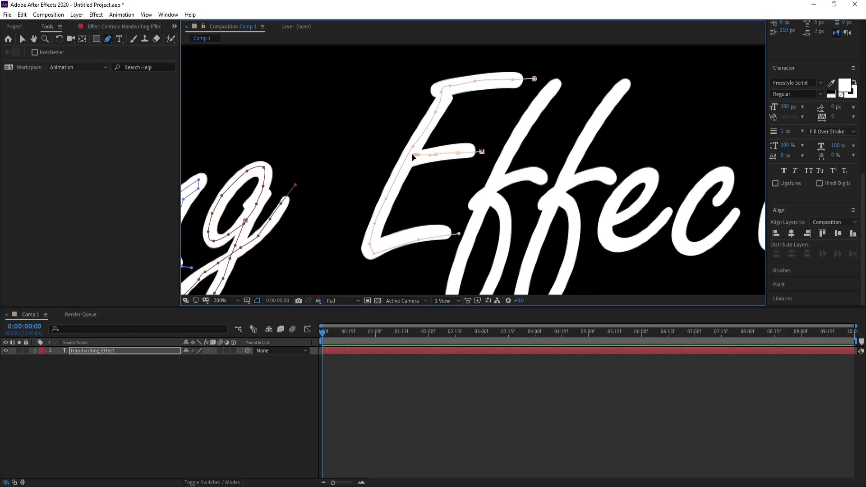
Step: Trace the first "f" of "Effect" with a new mask path down the stem, around the lower loop and out along the crossbar
scroll(430, 162, "down", 1)
left_click(108, 351)
left_click(494, 119)
left_click(471, 151)
left_click(442, 221)
left_click(449, 241)
left_click(467, 203)
left_click(467, 171)
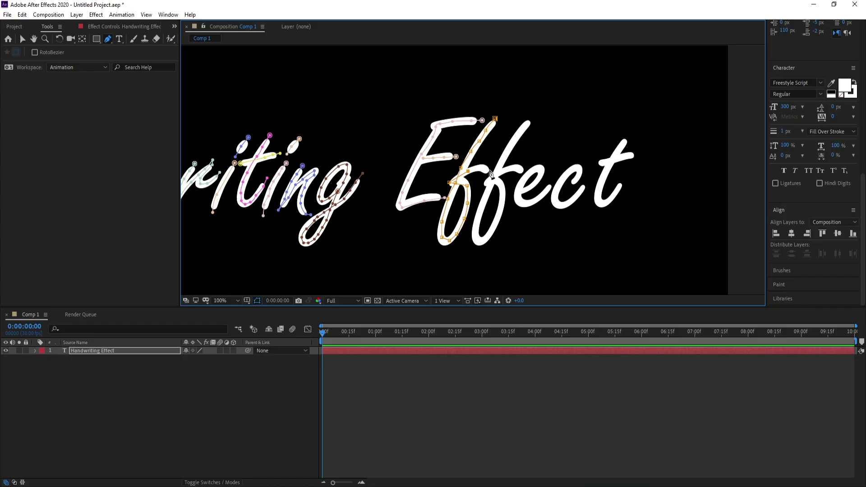
left_click(481, 168)
left_click(488, 173)
Step: Trace the second "f" of "Effect" with a new mask path down its stem, around its lower loop and along its crossbar
left_click(166, 350)
mouse_move(487, 173)
left_mouse_down()
mouse_move(440, 167)
mouse_move(436, 131)
mouse_move(436, 143)
left_mouse_up()
left_click(498, 119)
left_click(468, 156)
left_click(442, 224)
left_click(447, 183)
scroll(411, 184, "up", 1)
left_click(489, 149)
Step: Trace the "e" of "Effect" with a new mask path from its inner bar around the bowl to the exit stroke
left_click(108, 350)
left_click(431, 181)
left_click(457, 201)
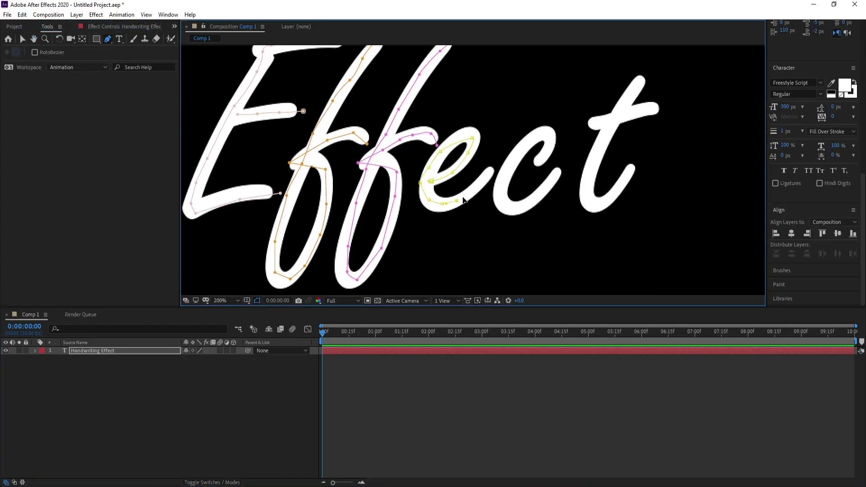
left_click(469, 192)
left_click(497, 162)
Step: Trace the "c" of "Effect" with a new mask path from its upper hook around to the exit stroke
left_click(164, 350)
mouse_move(497, 162)
left_mouse_down()
mouse_move(427, 175)
mouse_move(459, 184)
left_mouse_up()
left_click(468, 174)
left_click(436, 184)
left_click(493, 180)
Step: Trace the main stroke of the "t" in "Effect" with a new mask path from above its top to its exit tip
left_click(164, 351)
left_click_drag(480, 202, 478, 201)
left_click(93, 350)
left_click(578, 82)
left_click(528, 168)
left_click(566, 174)
Step: Trace the crossbar of the "t" in "Effect" with its own mask path, extending slightly past both ends
left_click(108, 350)
left_click(594, 120)
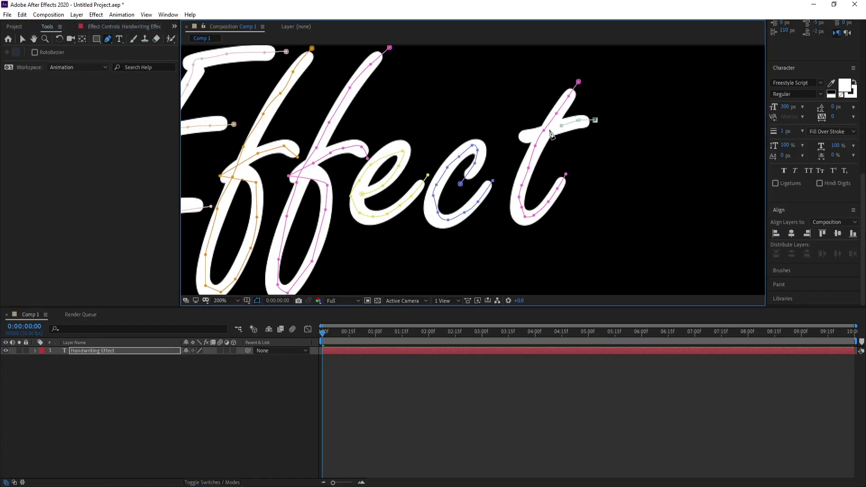
left_click(549, 129)
left_click(529, 134)
left_click(510, 136)
Step: Refine the crossbar and stem mask points of the "t" in "Effect" so both paths follow the middle of their strokes
scroll(511, 137, "up", 1)
left_click_drag(700, 226, 541, 172)
left_click_drag(442, 147, 433, 154)
left_click(22, 39)
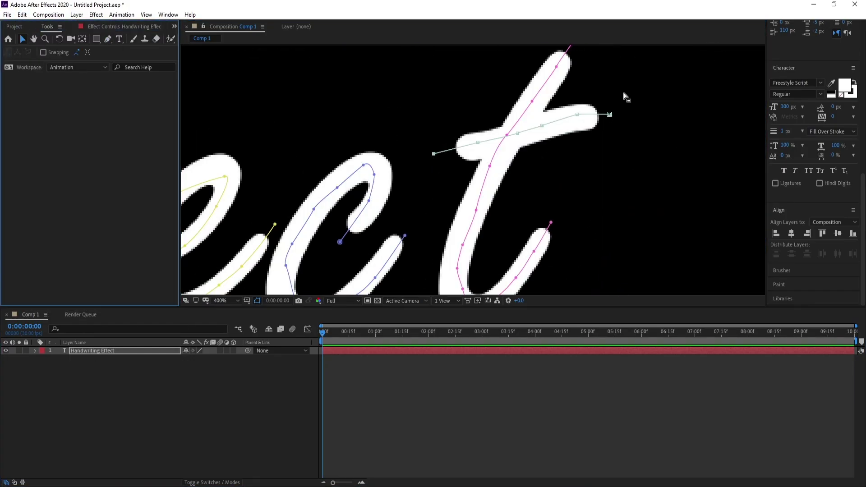
left_click_drag(609, 114, 611, 111)
left_click_drag(576, 114, 577, 118)
left_click_drag(476, 210, 472, 208)
left_click_drag(471, 277, 514, 192)
left_click_drag(525, 209, 519, 223)
left_click_drag(524, 165, 522, 163)
Step: Reposition the mask points of the "c" in "Effect" to center the path within its stroke
left_click_drag(398, 108, 474, 109)
left_click_drag(455, 136, 451, 135)
left_click_drag(427, 192, 421, 200)
left_click_drag(435, 226, 430, 234)
left_click_drag(420, 201, 416, 194)
left_click_drag(433, 170, 433, 168)
Step: Reshape the "e" mask path in "Effect" by moving its points and curving the segments around its top and bottom with the Pen tool
left_click_drag(308, 201, 380, 205)
left_click_drag(341, 183, 347, 165)
left_click_drag(334, 196, 345, 188)
left_click(108, 39)
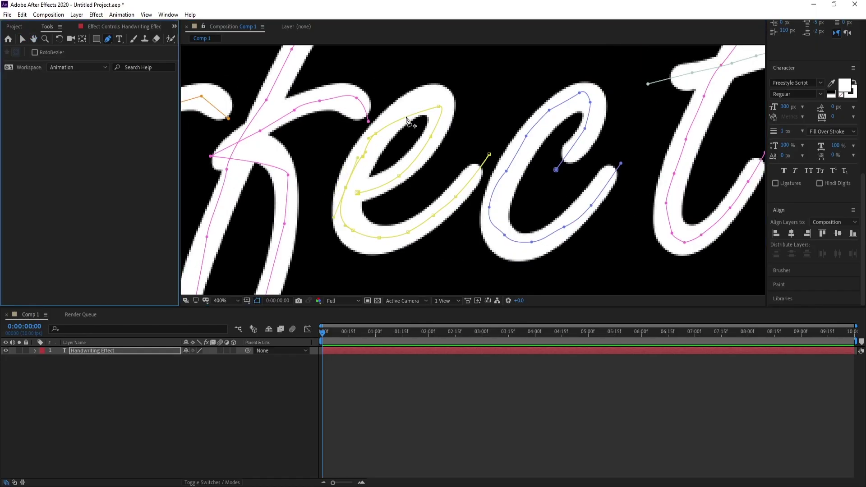
left_click_drag(406, 118, 444, 103)
left_click_drag(357, 193, 352, 194)
left_click_drag(362, 156, 358, 156)
left_click_drag(375, 133, 376, 133)
left_click_drag(353, 231, 352, 236)
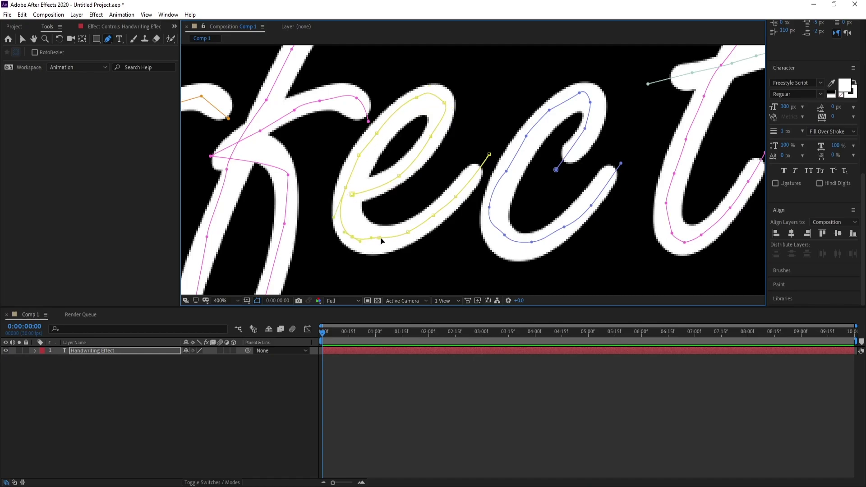
Step: Smooth the first "f" mask path along its upper stem and round the bottom of the second "f" loop
scroll(351, 202, "left", 4)
scroll(360, 185, "up", 4)
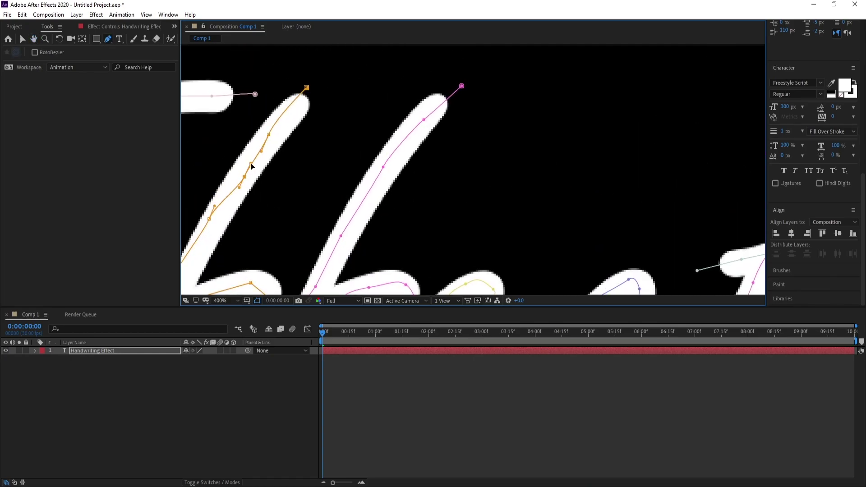
scroll(251, 166, "down", 4)
scroll(396, 174, "down", 3)
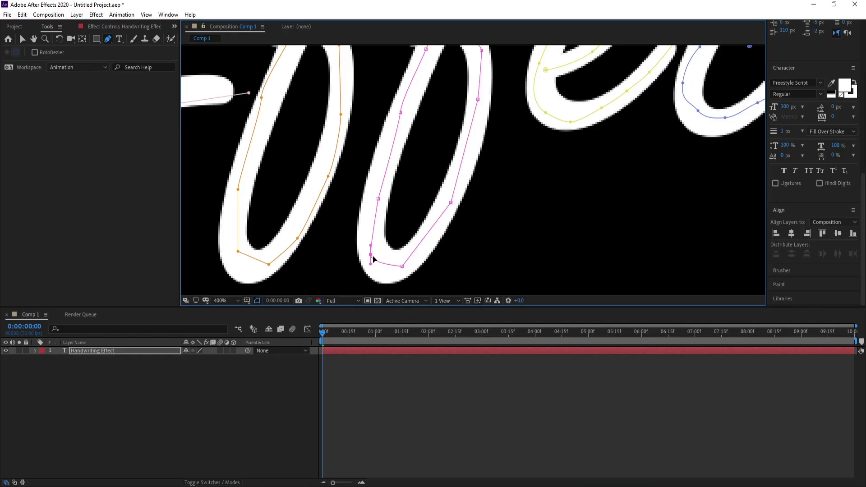
left_click_drag(402, 266, 397, 271)
left_click_drag(398, 271, 419, 256)
Step: Round the first "f" mask path around its lower loop and smooth its curve into the crossbar hook
left_click_drag(480, 106, 605, 64)
left_click_drag(364, 209, 411, 221)
left_click_drag(377, 223, 366, 227)
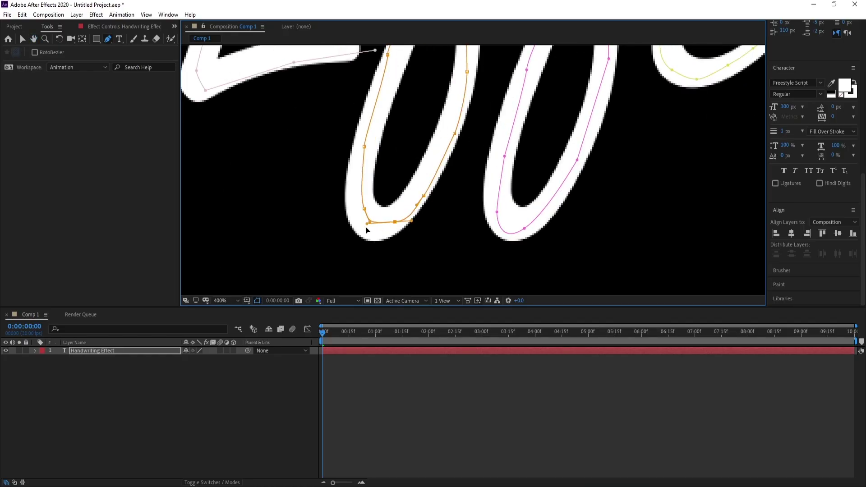
scroll(387, 171, "up", 5)
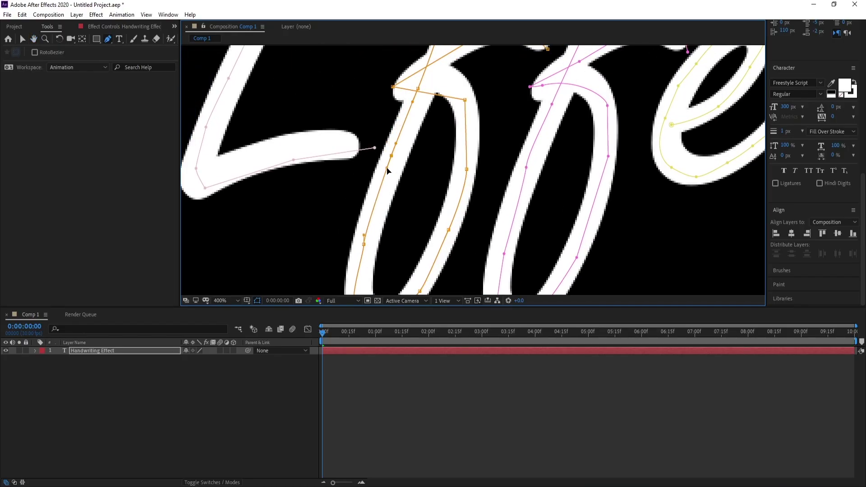
scroll(386, 168, "up", 3)
mouse_move(444, 164)
left_mouse_down()
mouse_move(447, 140)
mouse_move(445, 148)
left_mouse_up()
mouse_move(582, 156)
left_mouse_down()
mouse_move(582, 147)
mouse_move(592, 156)
left_mouse_up()
scroll(586, 150, "up", 5)
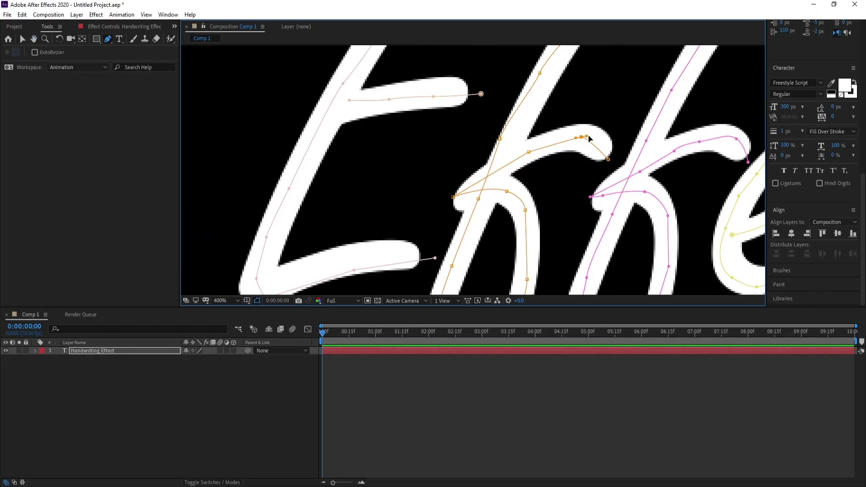
Step: Adjust the inner end of the "E" middle bar path and round the main path at the lower corner of the letter
scroll(557, 90, "down", 1)
scroll(442, 144, "up", 1)
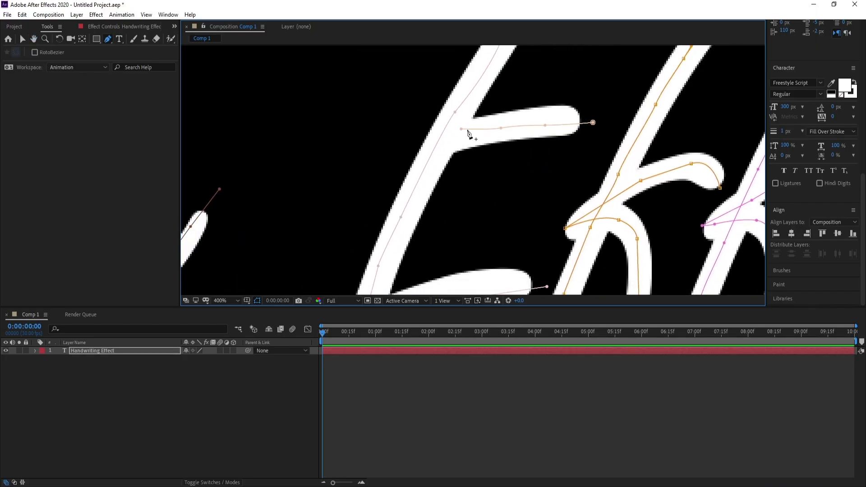
left_click(468, 130)
scroll(469, 133, "down", 1)
scroll(481, 174, "up", 1)
left_click(415, 174)
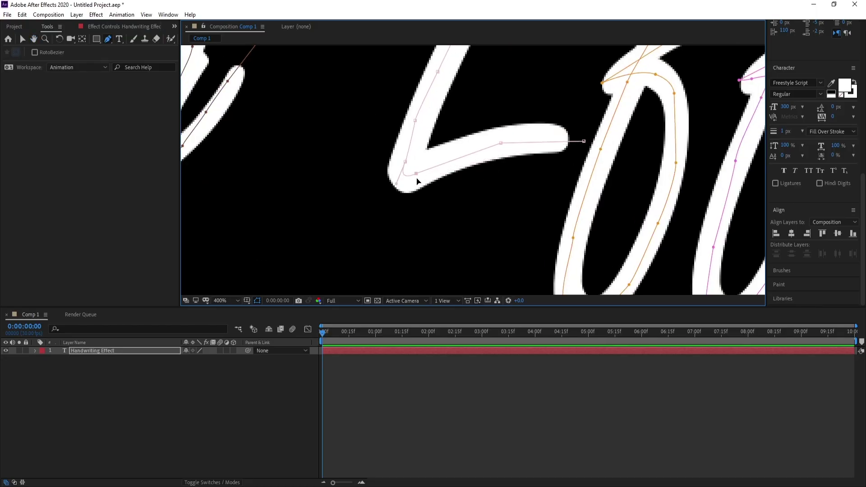
Step: Smooth the "g" mask path along its exit stroke and around its lower loop
scroll(454, 203, "left", 5)
key("v")
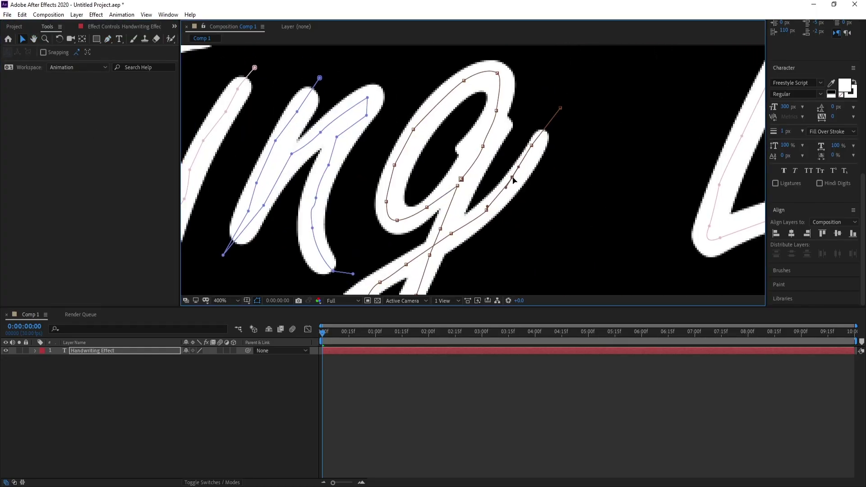
scroll(432, 224, "down", 4)
scroll(431, 224, "left", 4)
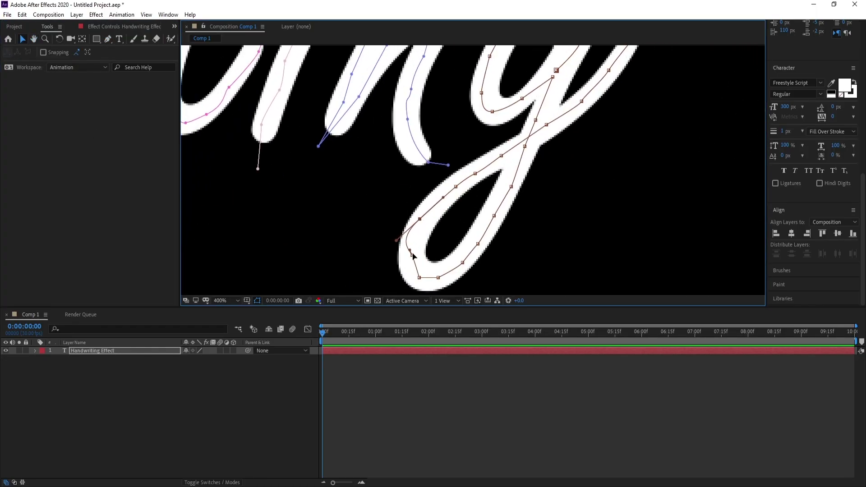
Step: Smooth the upper turn of the second "n" mask and the stem paths of both "i" letters in "Handwriting"
scroll(432, 224, "up", 5)
scroll(432, 224, "left", 2)
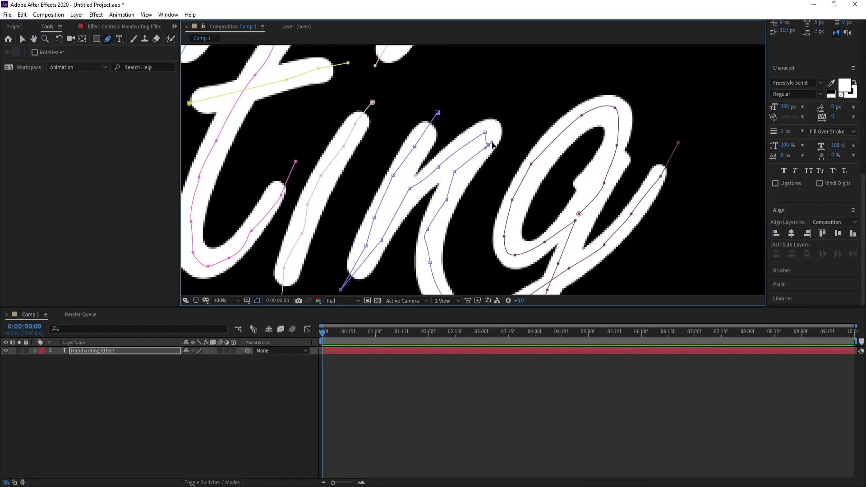
scroll(474, 180, "left", 4)
key("g")
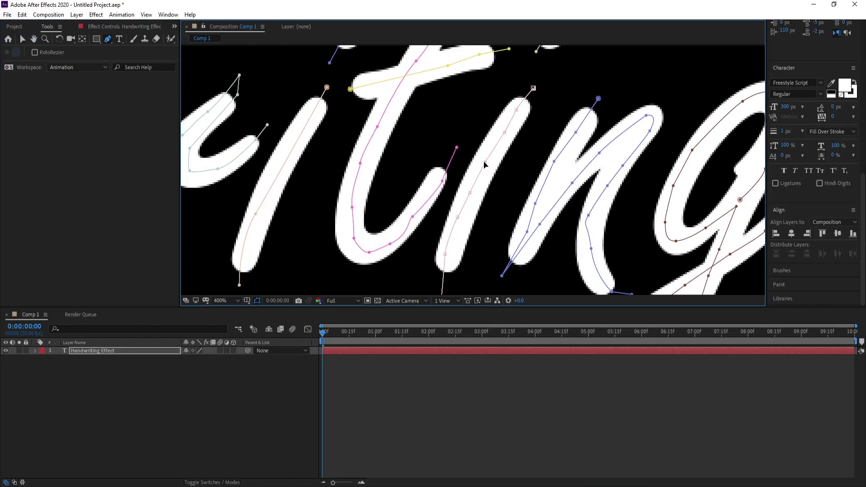
scroll(469, 189, "down", 1)
scroll(469, 189, "left", 4)
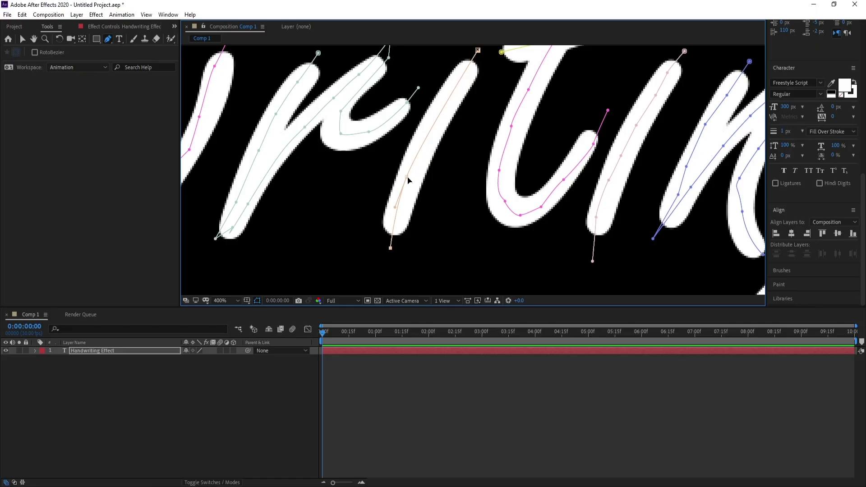
Step: Refine the "w" mask path in "Handwriting" by rounding its second bottom curve and adjusting points along its last stroke
scroll(405, 178, "left", 4)
scroll(403, 149, "up", 2)
key("g")
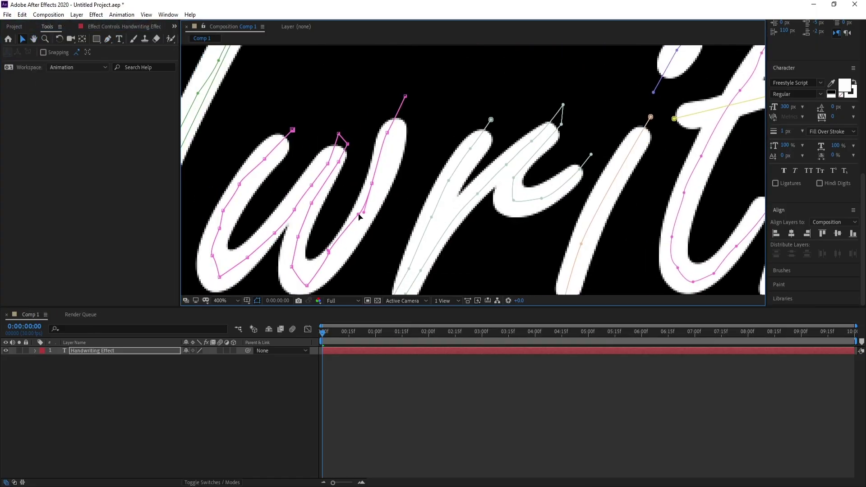
scroll(374, 214, "left", 3)
scroll(374, 214, "down", 2)
left_click_drag(394, 212, 394, 233)
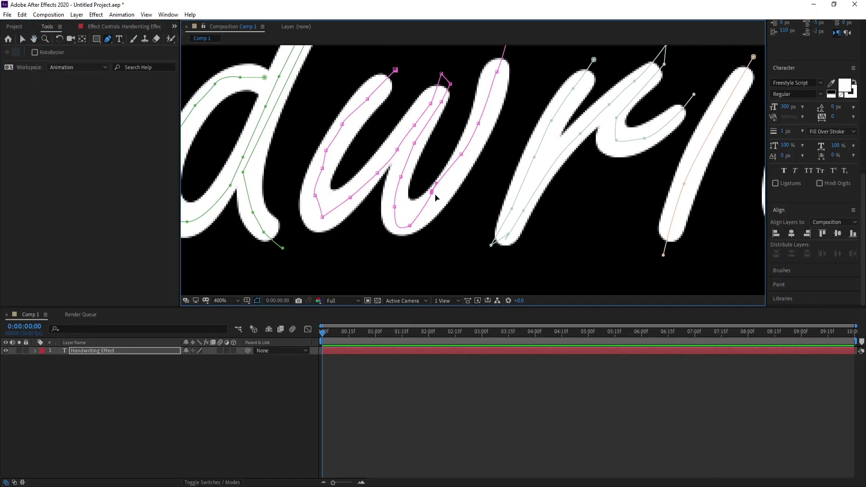
key("ctrl+z")
left_click_drag(432, 193, 434, 199)
left_click_drag(462, 154, 466, 155)
Step: Adjust the mask path points of the "a" in "Handwriting" so the path follows its stroke
key("space")
left_click_drag(321, 167, 467, 189)
mouse_move(469, 190)
left_mouse_down()
mouse_move(449, 248)
mouse_move(472, 242)
left_mouse_up()
key("space")
left_click_drag(386, 99, 488, 146)
key("space")
left_click_drag(288, 256, 492, 179)
left_click_drag(352, 185, 490, 201)
left_click_drag(584, 77, 593, 75)
left_click_drag(583, 76, 584, 73)
left_click_drag(534, 103, 535, 106)
left_click_drag(592, 110, 605, 107)
left_click_drag(579, 111, 589, 116)
scroll(537, 230, "down", 6)
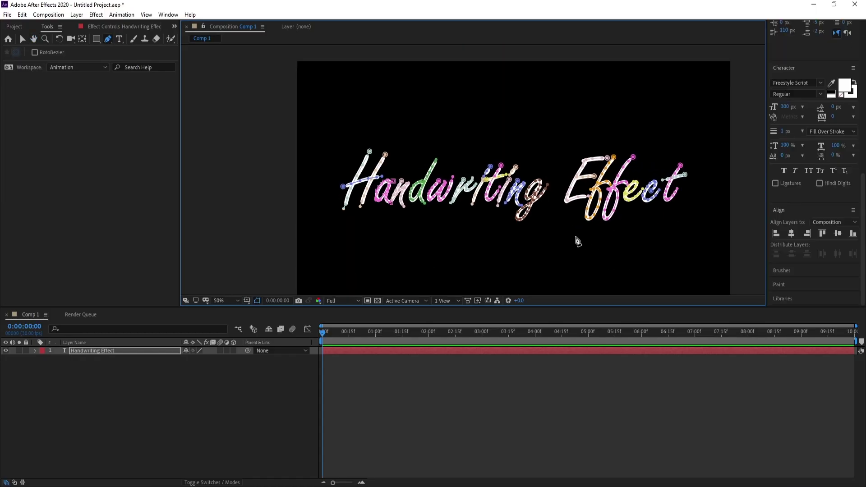
key("h")
left_click_drag(514, 192, 488, 188)
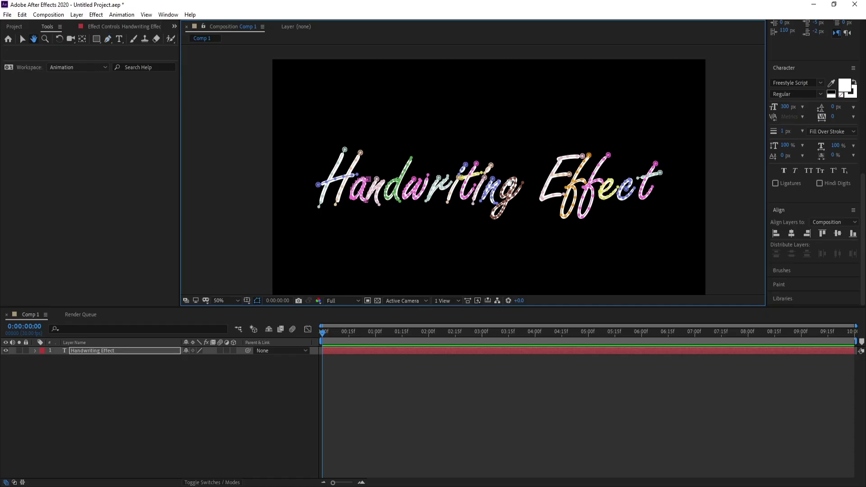
key("g")
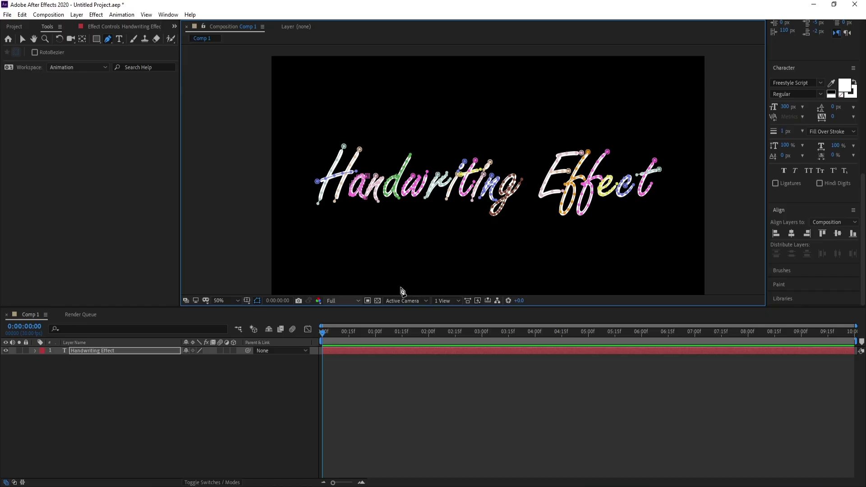
scroll(801, 90, "up", 3)
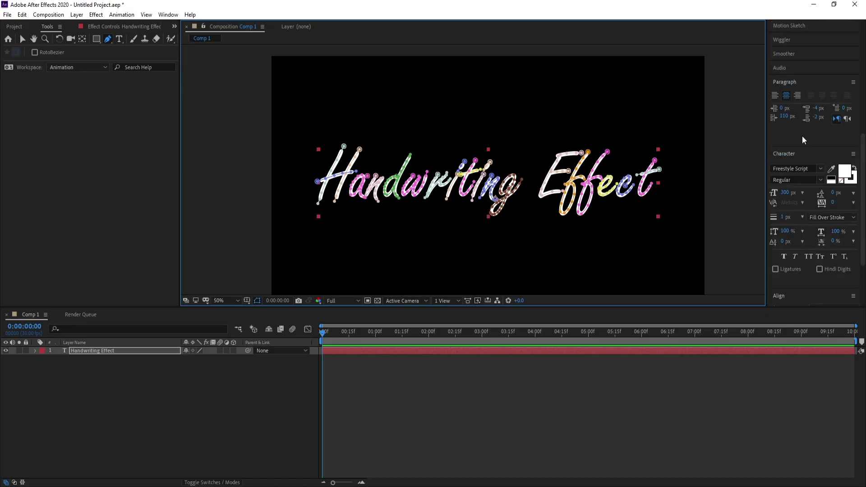
Step: Find the Stroke effect by searching for "stro" and apply it to the "Handwriting Effect" text layer
scroll(805, 157, "up", 5)
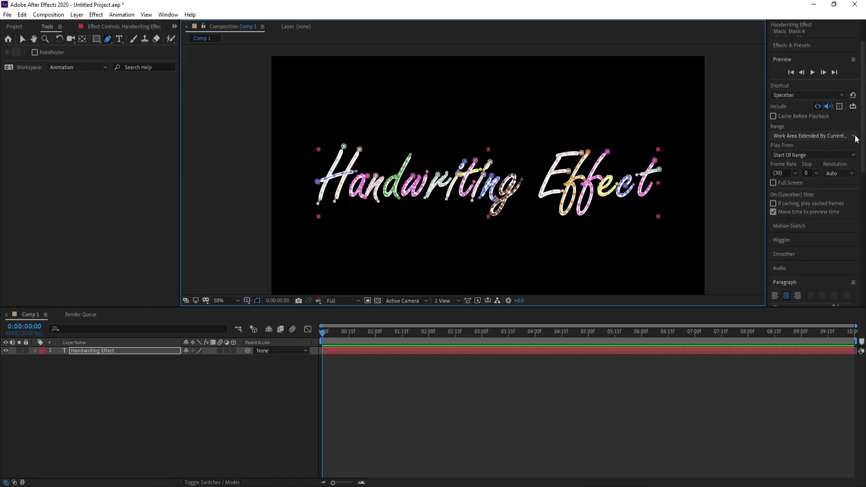
left_click(794, 45)
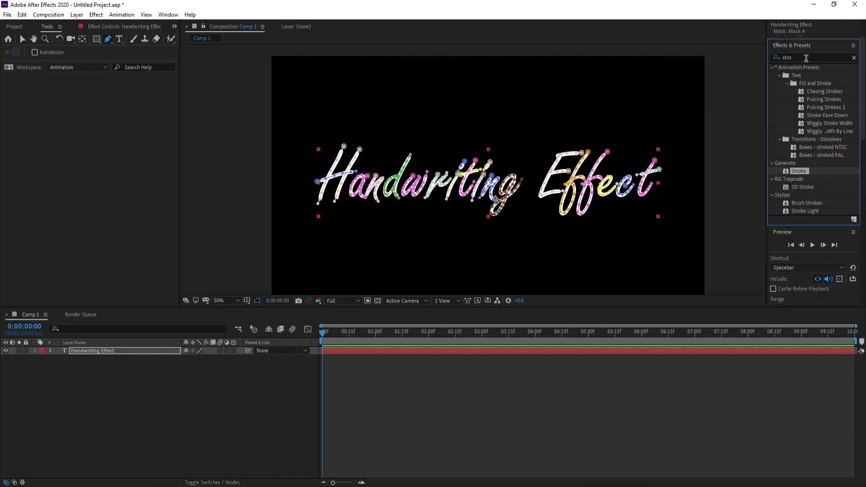
mouse_move(798, 171)
left_mouse_down()
mouse_move(794, 185)
mouse_move(492, 353)
left_mouse_up()
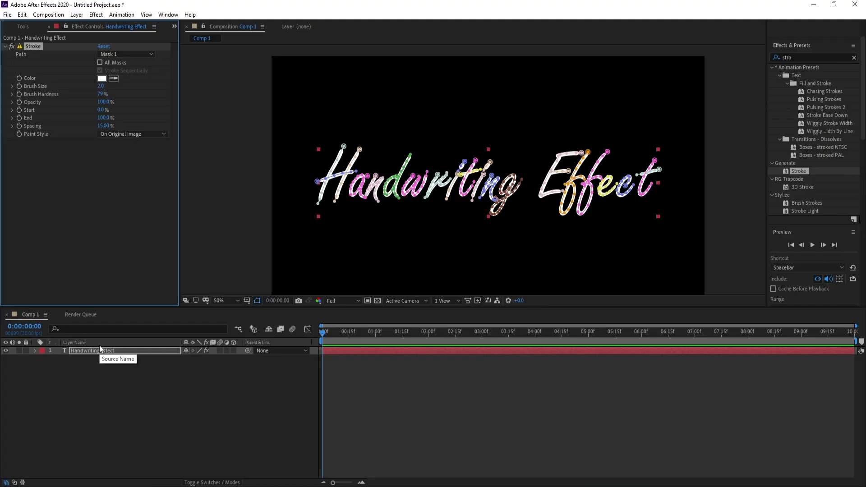
Step: Make the Stroke effect use all masks and set its paint style to Reveal Original Image
left_click(100, 63)
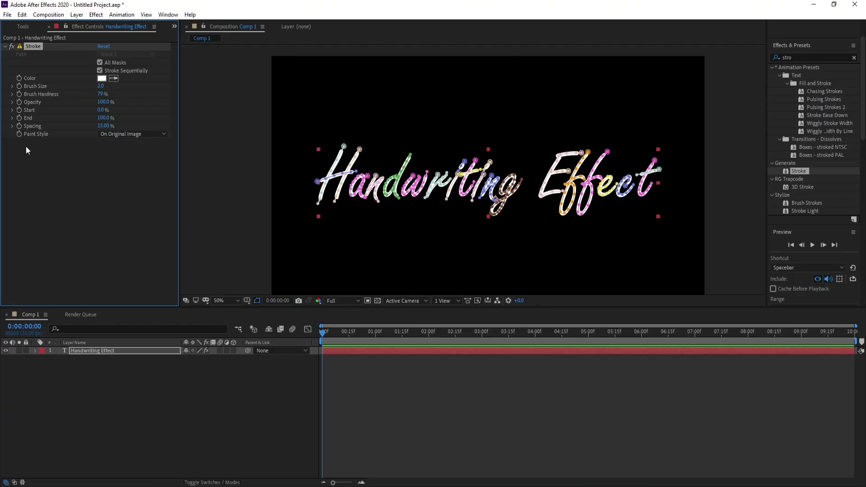
left_click(109, 135)
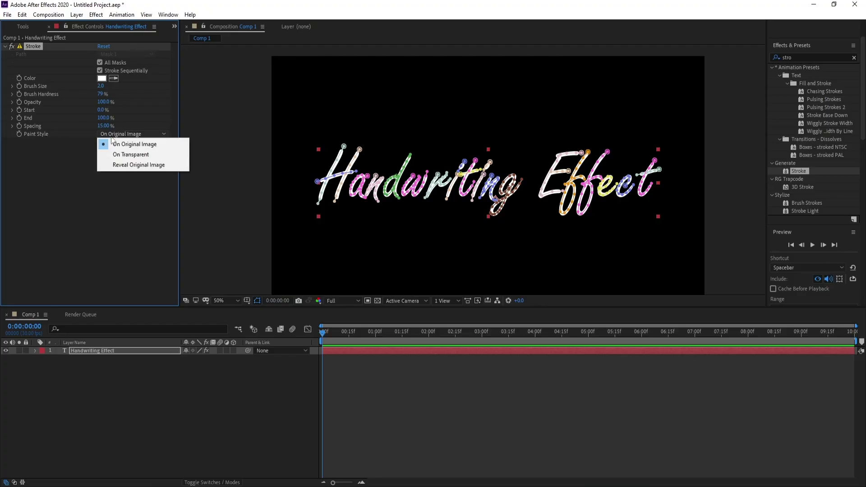
left_click(154, 166)
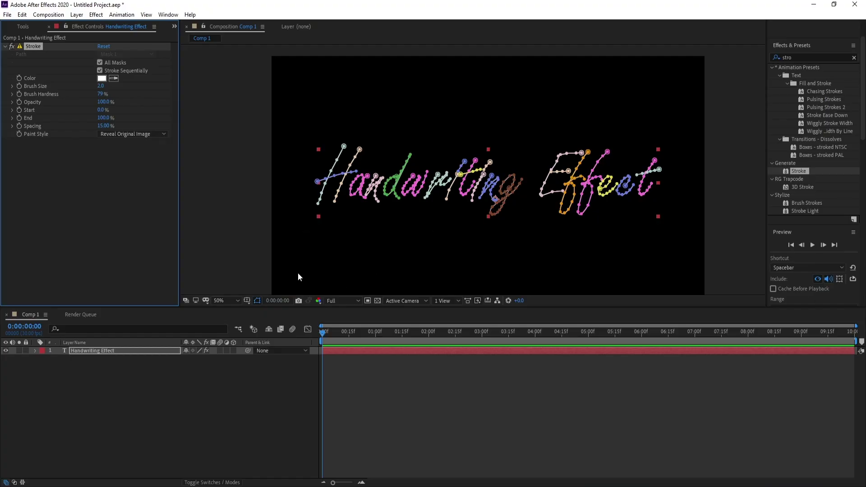
Step: Hide the mask path outlines in the composition view and set the Stroke effect's brush size to 12
left_click(255, 304)
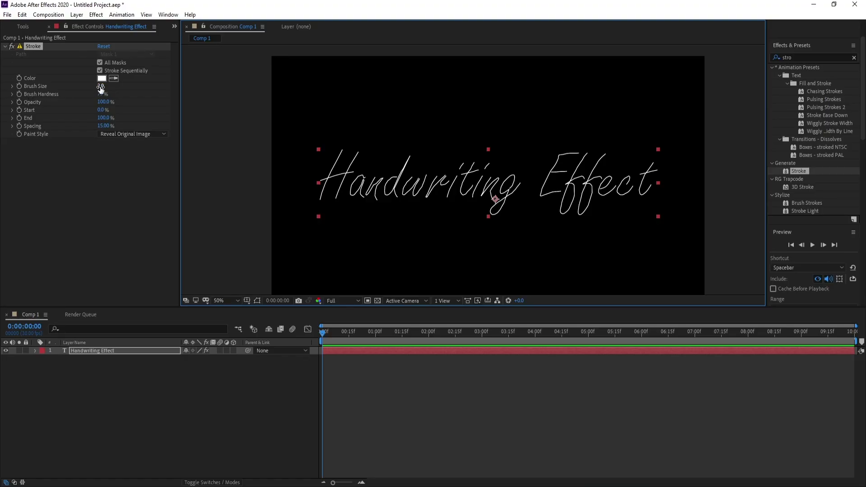
left_click_drag(100, 87, 141, 88)
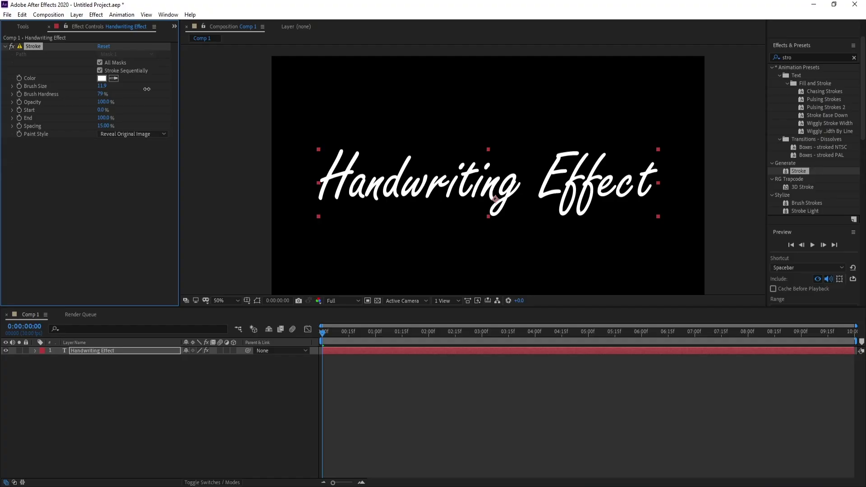
left_click(120, 94)
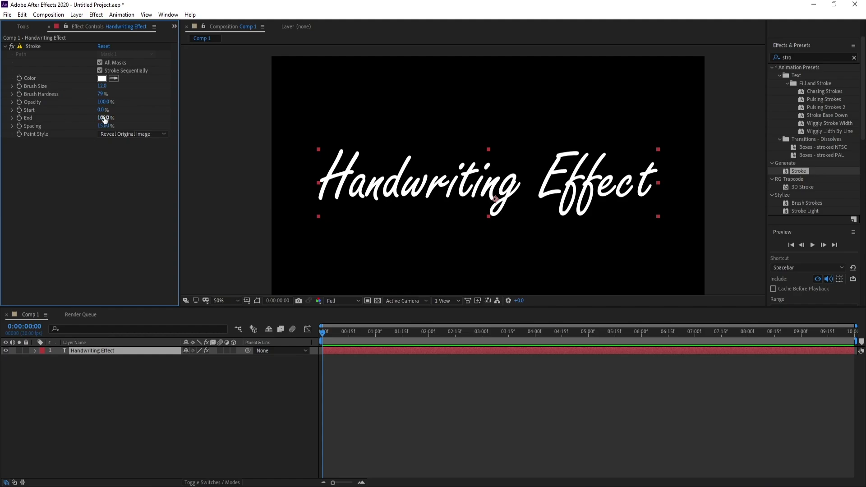
Step: Animate the Stroke effect's End value with keyframes from 0% at 0:00:00:00 to 100% at 0:00:05:00
left_click_drag(107, 119, 5, 119)
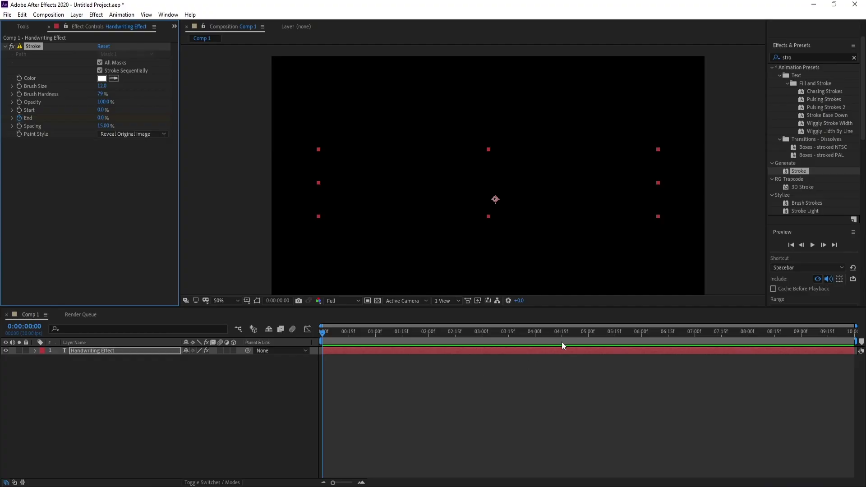
left_click(588, 332)
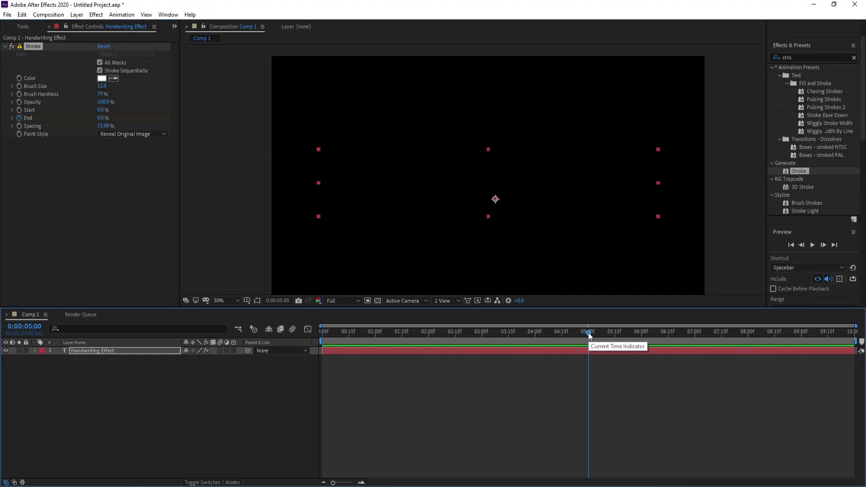
left_click(102, 118)
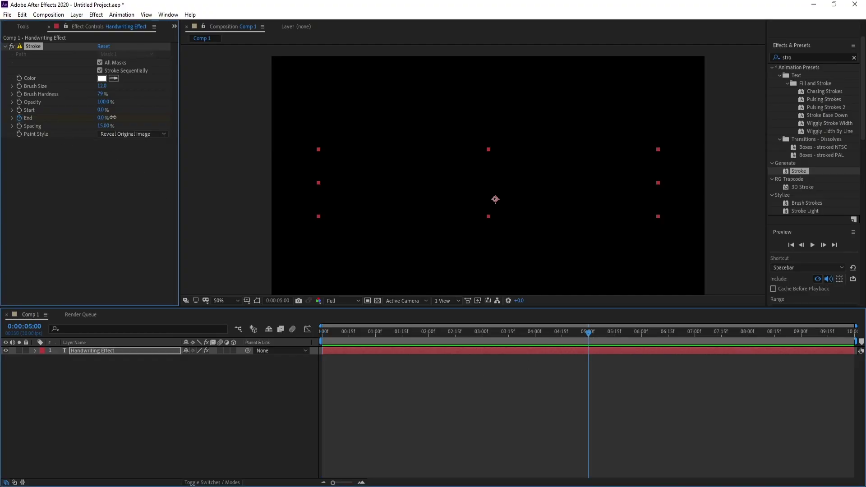
type("100")
key("Return")
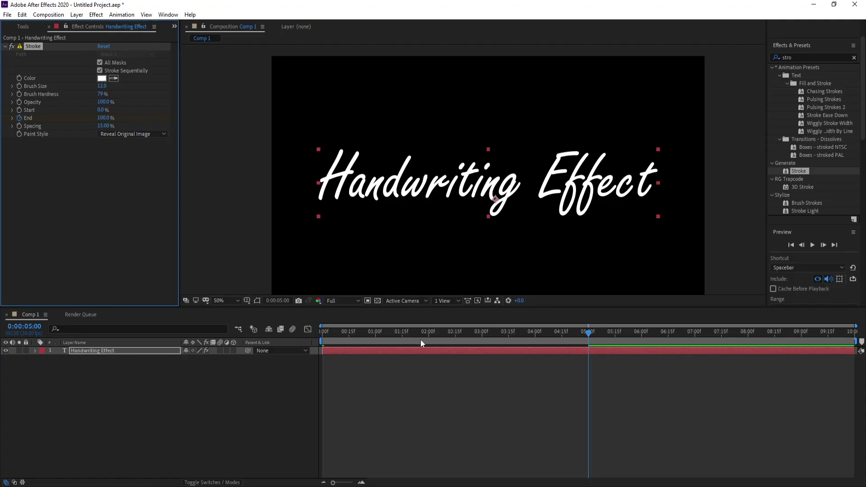
Step: Preview the handwriting reveal from the start of the composition to past the five-second mark
left_click_drag(415, 333, 272, 340)
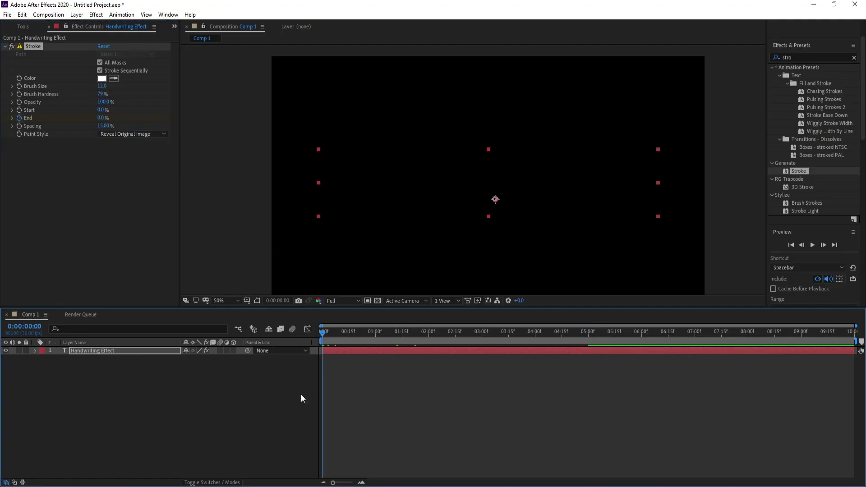
key("space")
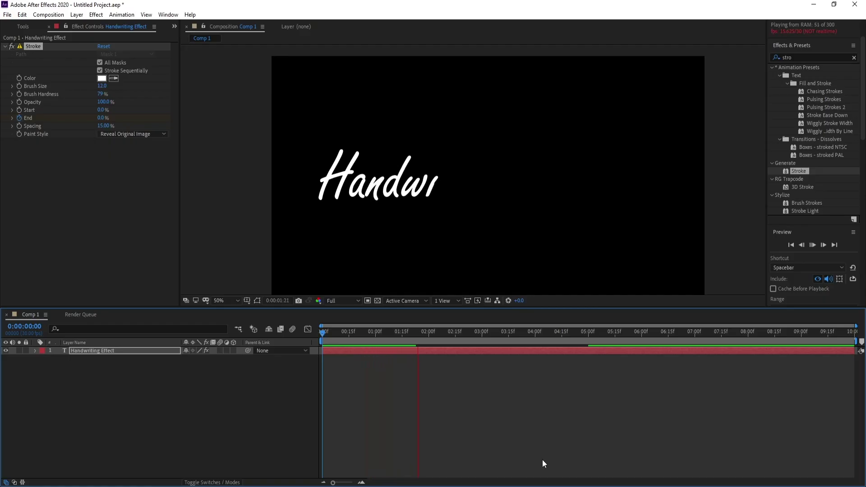
key("space")
left_click_drag(417, 334, 315, 336)
key("space")
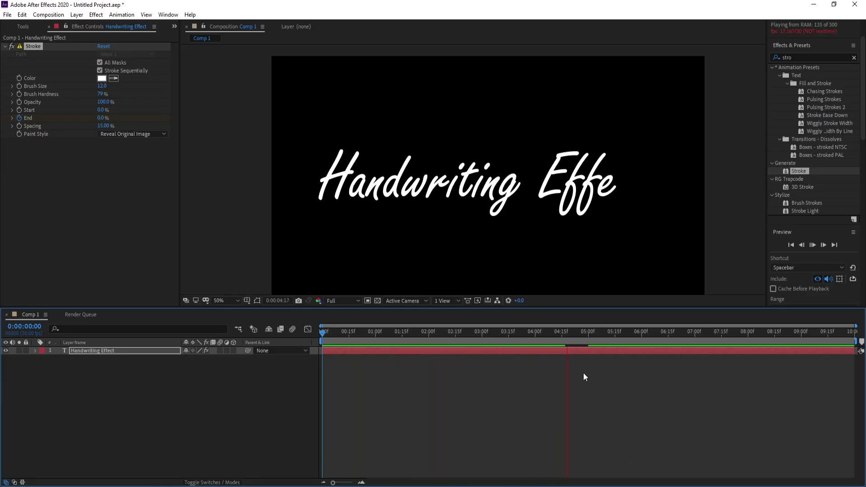
key("space")
left_click(590, 332)
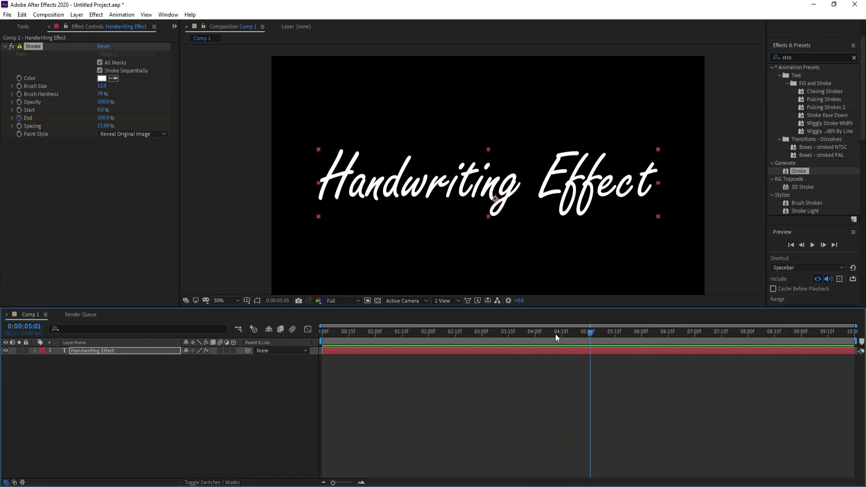
left_click_drag(555, 333, 205, 334)
key("space")
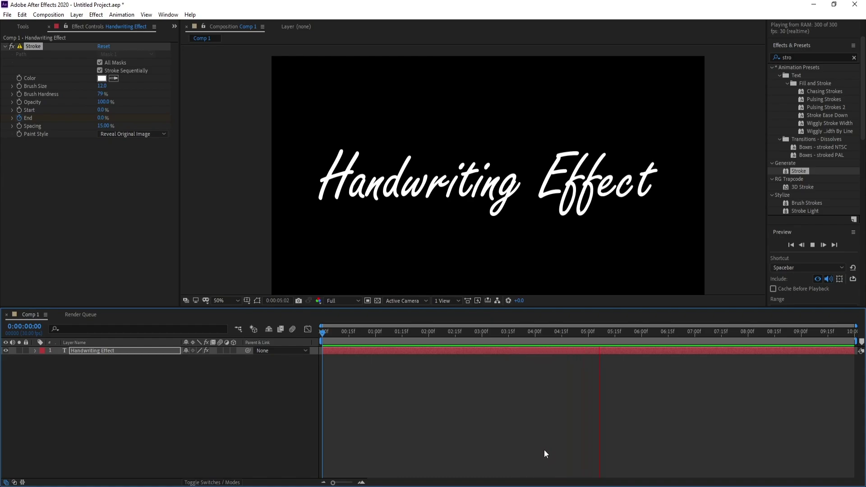
key("space")
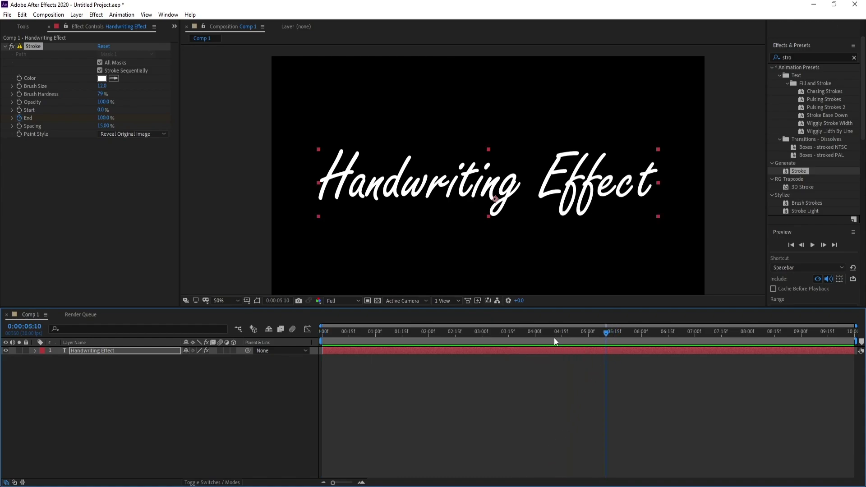